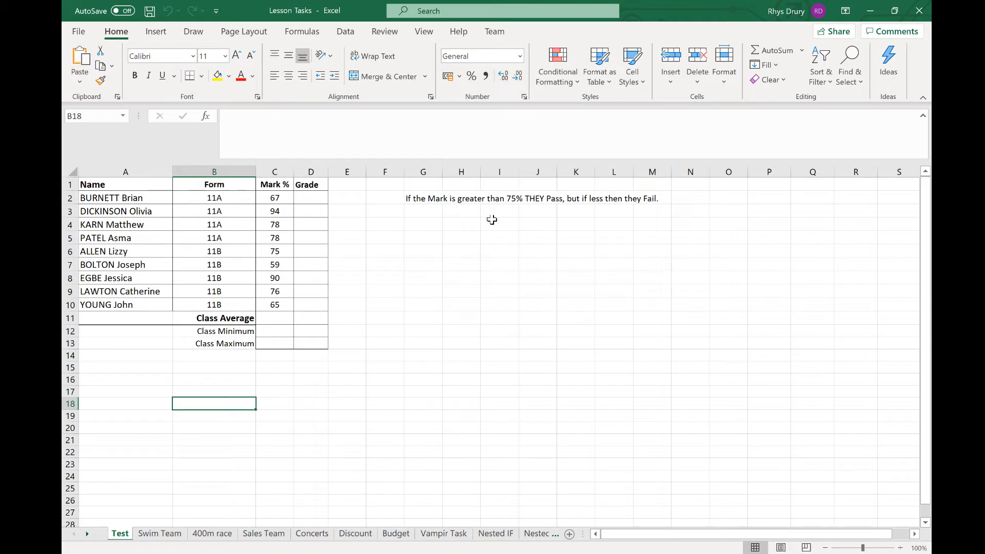
- Enter a demo formula in G9: =IF(C2>10,"More than ten", "Less than 10")
click(430, 287)
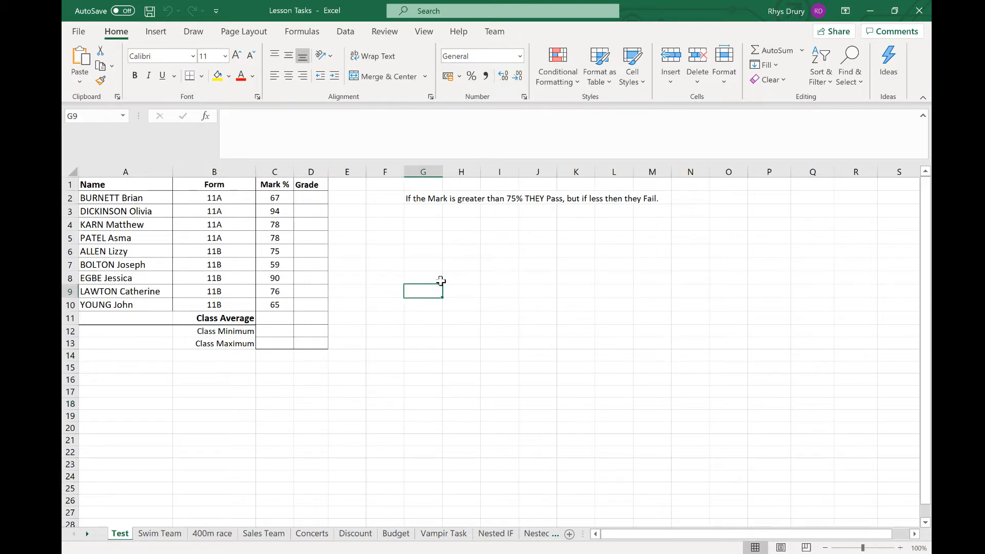
text(=if()
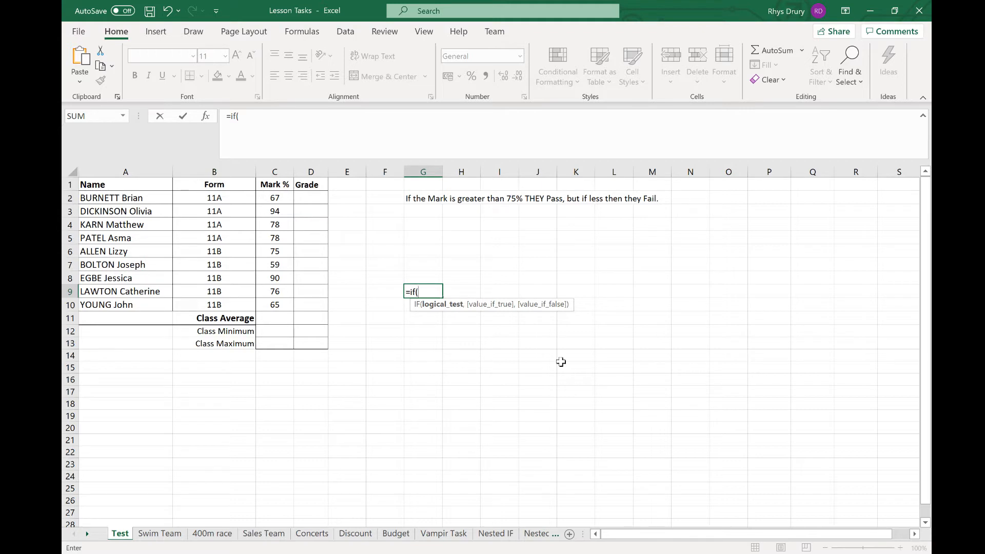
click(287, 198)
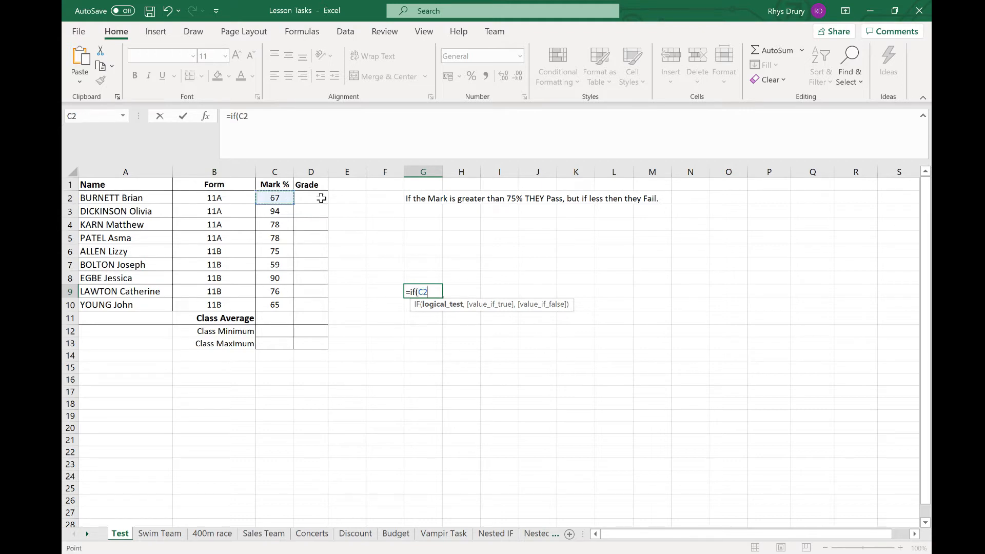
text(>10,)
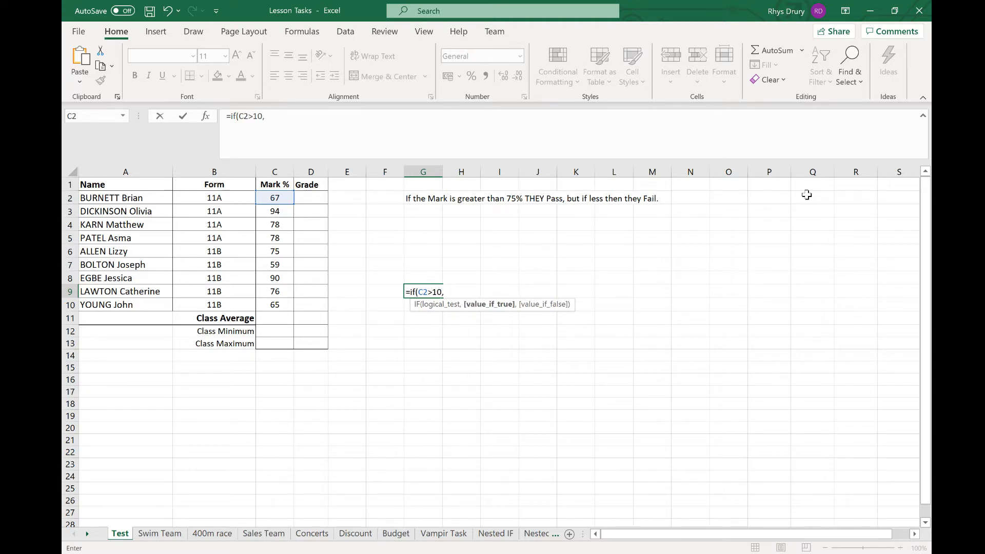
text("More than ten",)
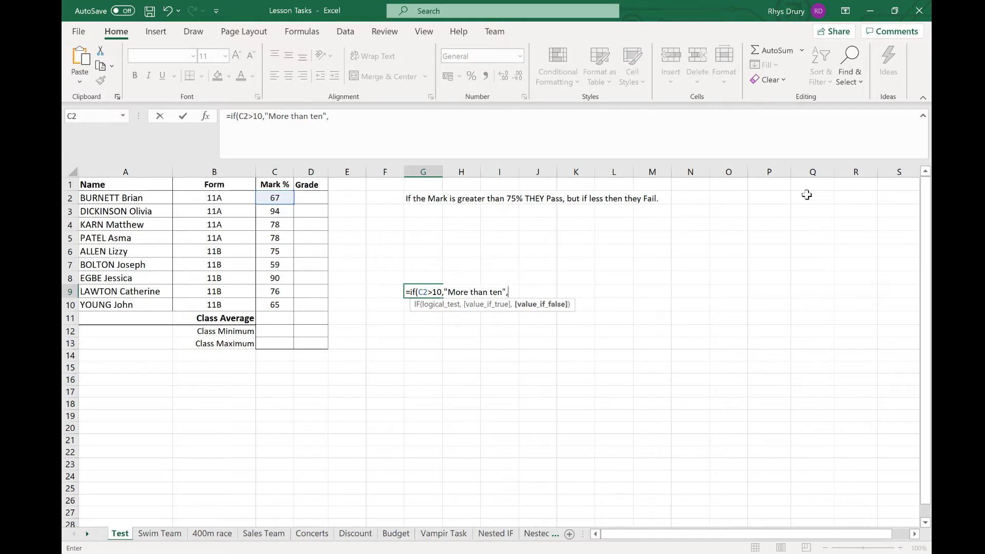
text( "Less tha 10)
key(BackSpace)
key(BackSpace)
key(BackSpace)
text(n 10")
key(Return)
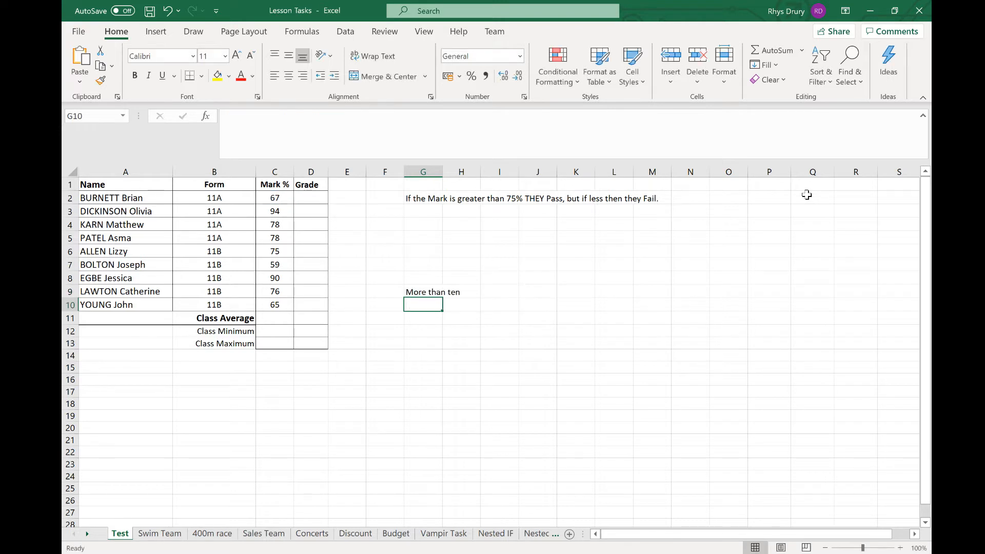
- Temporarily change Brian's mark in C2 to 7 to test the demo formula, then undo it
click(285, 200)
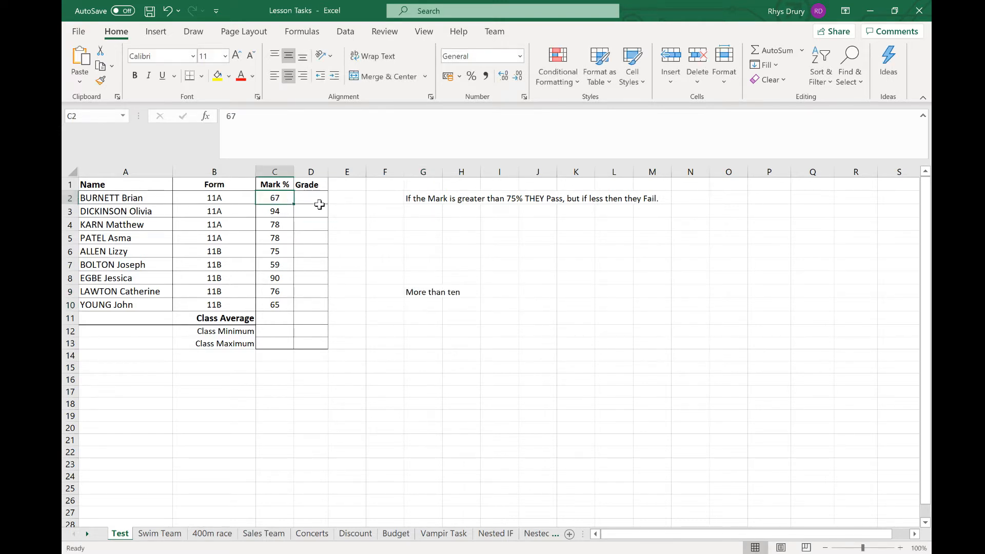
text(7)
key(Return)
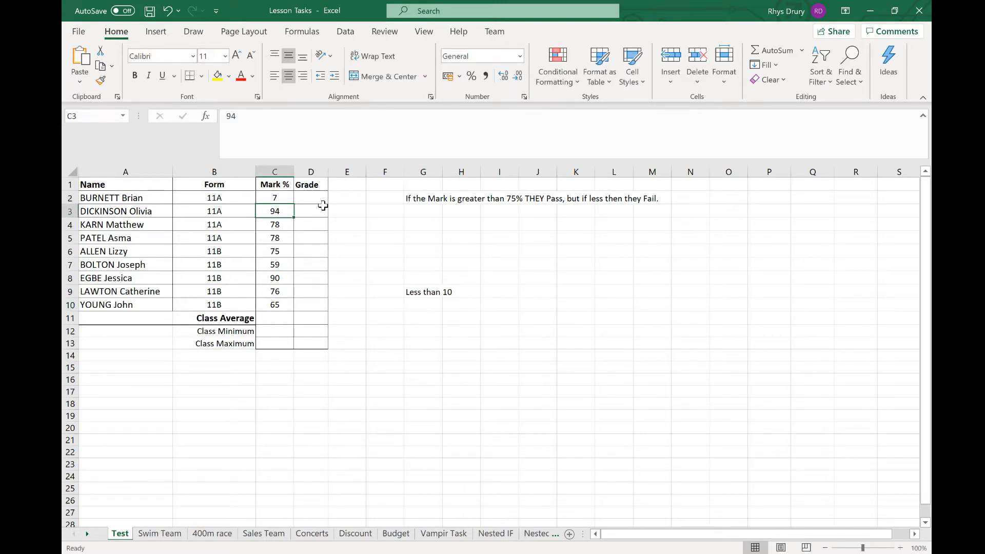
key(ctrl+z)
- Clear the demo formula from G9
click(437, 292)
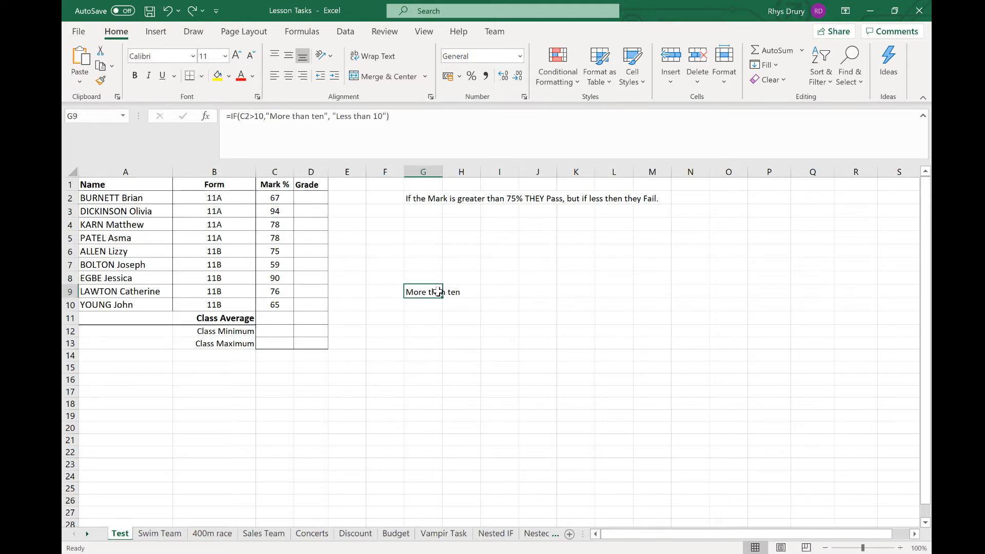
key(Delete)
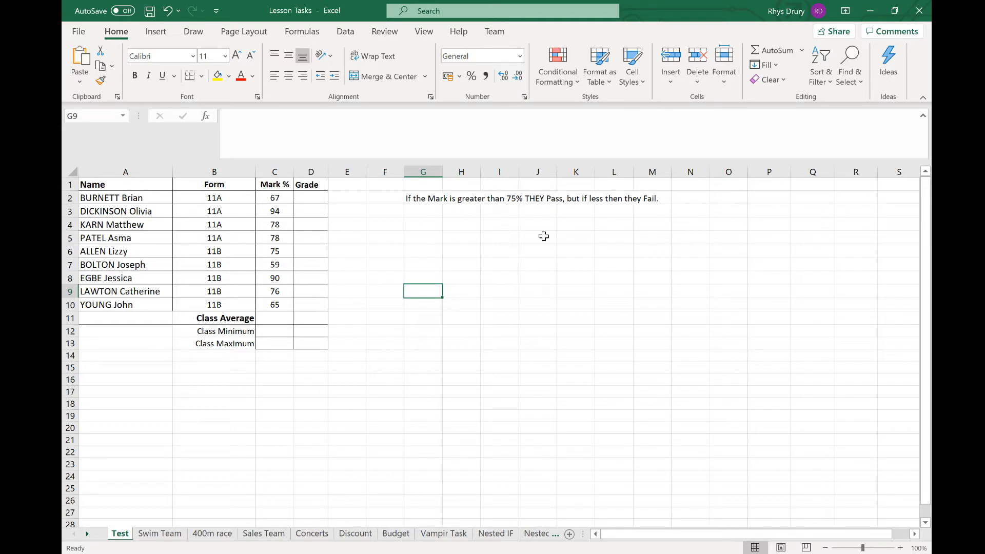
- Enter =IF(C2>75, "Pass","Fail") in D2 to grade the first student's mark
click(311, 199)
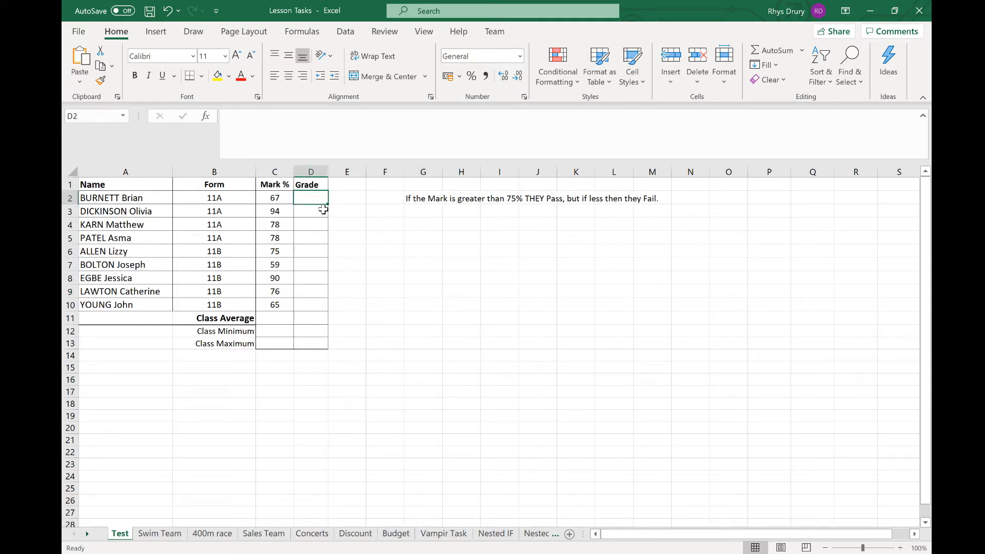
text(=IF()
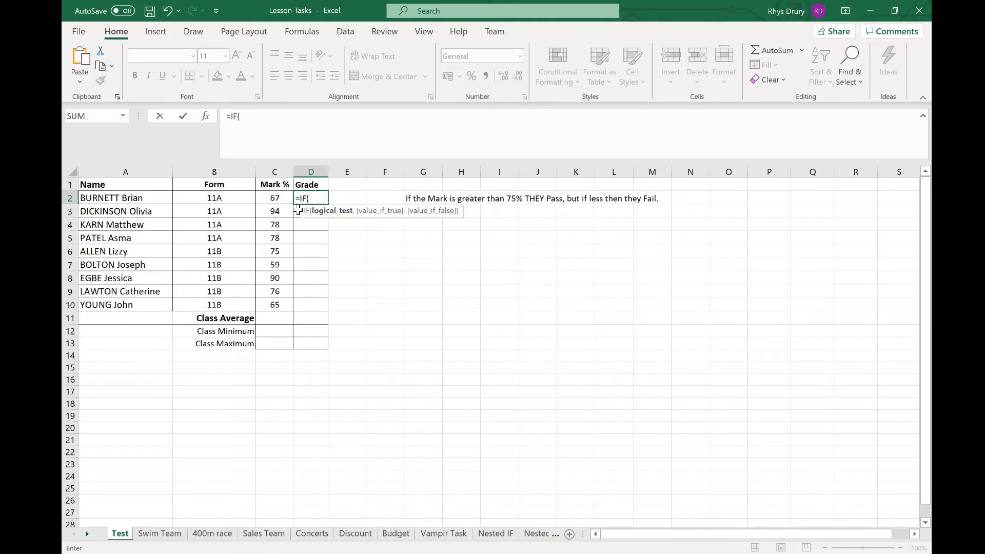
click(274, 199)
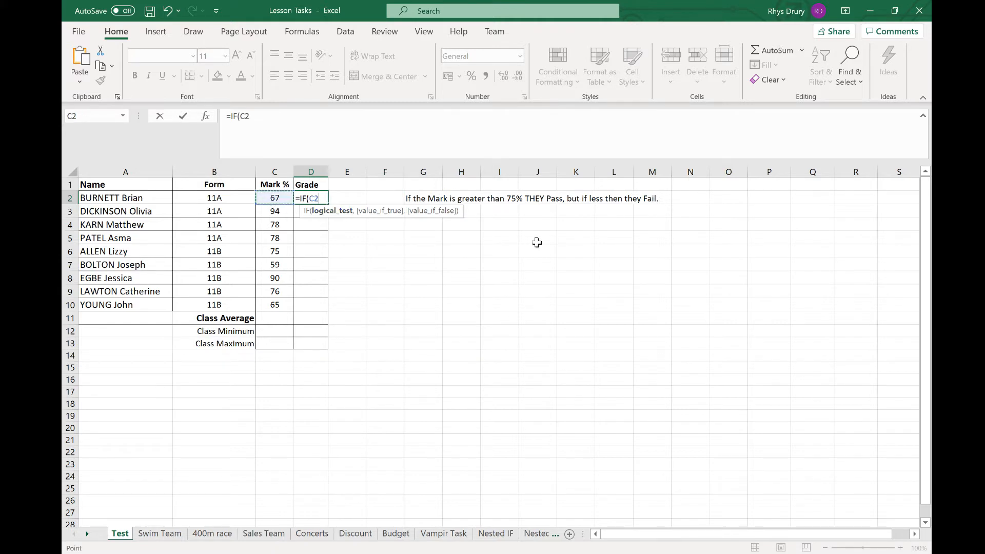
text(>75, "Pass)
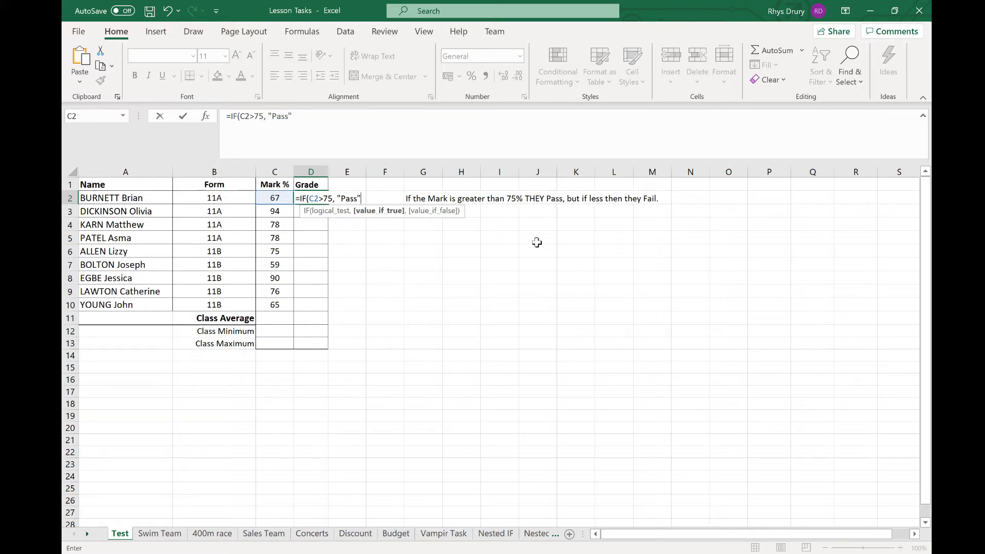
text(,)
text("Fail)
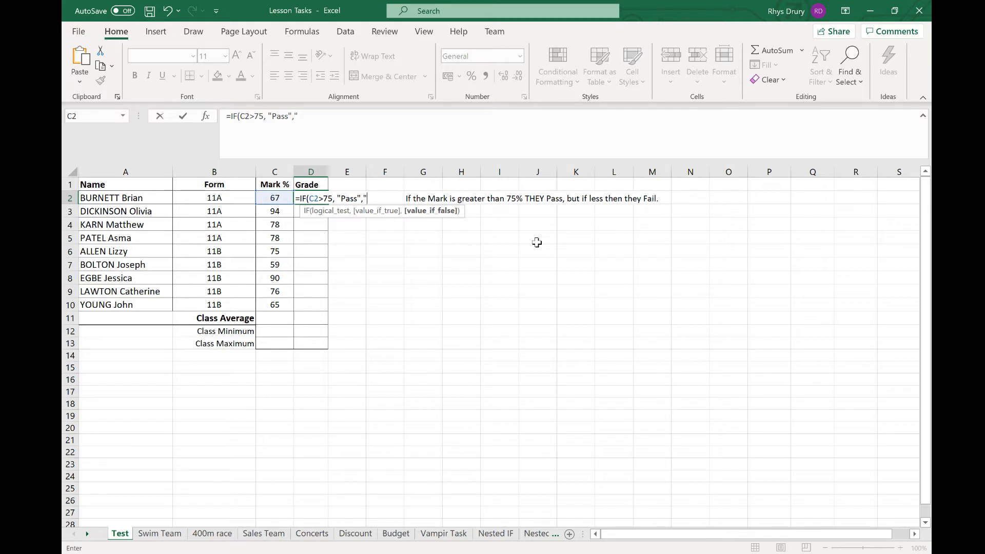
key(BackSpace)
key(BackSpace)
key(BackSpace)
text(ail"))
key(Return)
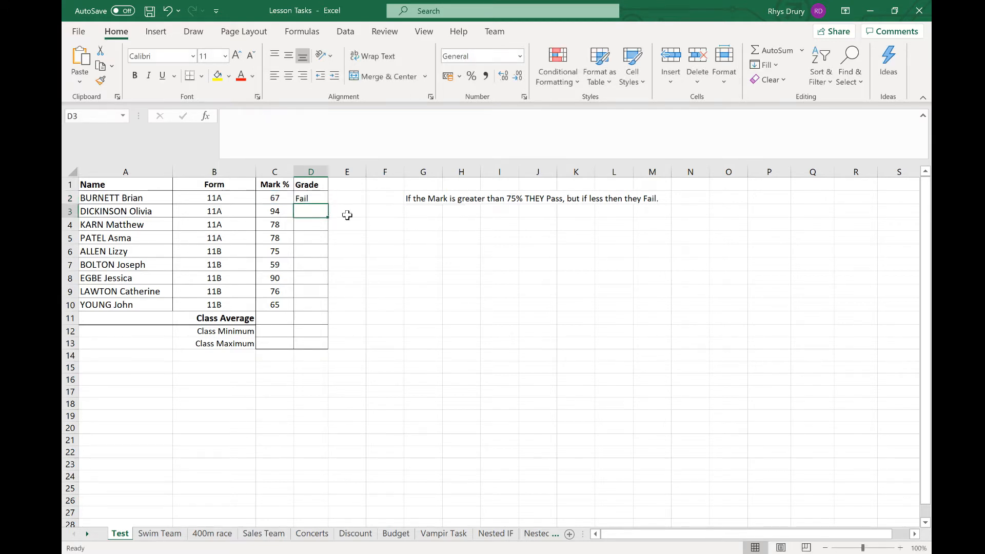
- Fill the grade formula from D2 down to D10
click(316, 199)
drag(327, 204, 320, 306)
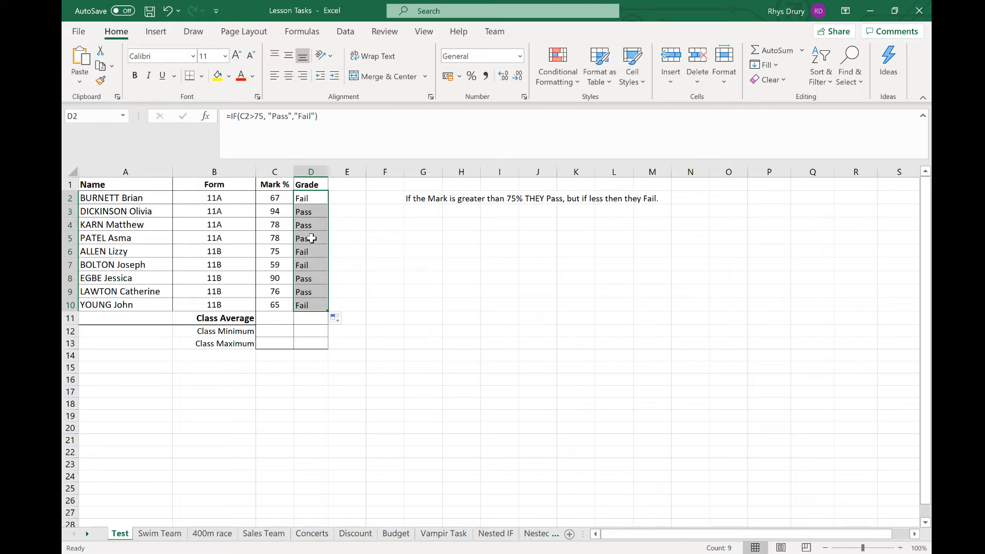
- Inspect the copied grade formulas in D6 and D2, opening D2's formula in the formula bar
click(306, 251)
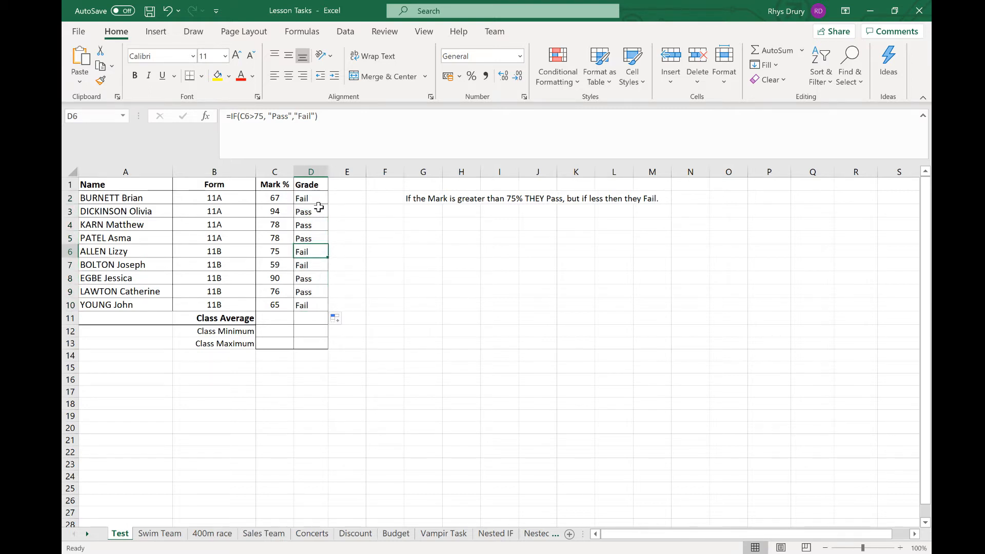
click(316, 198)
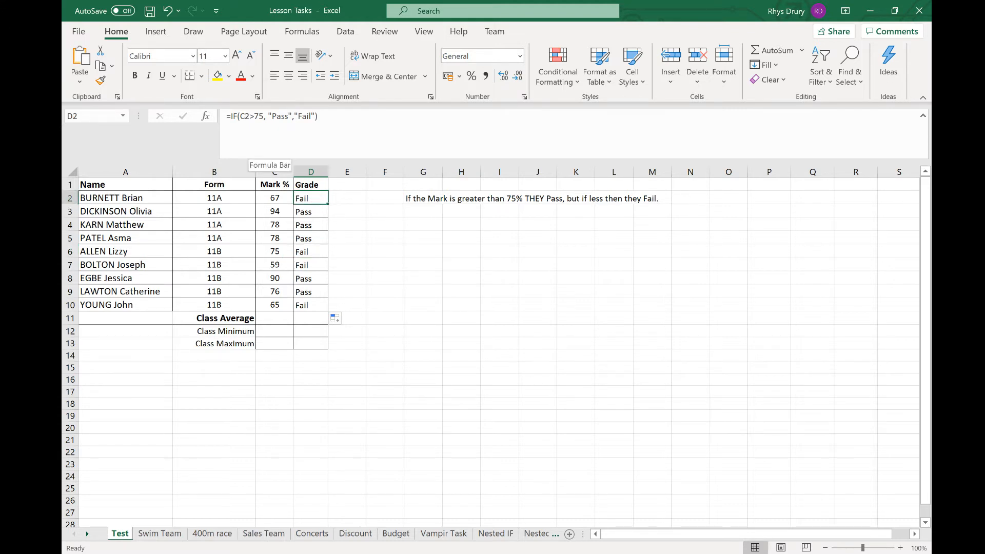
click(254, 116)
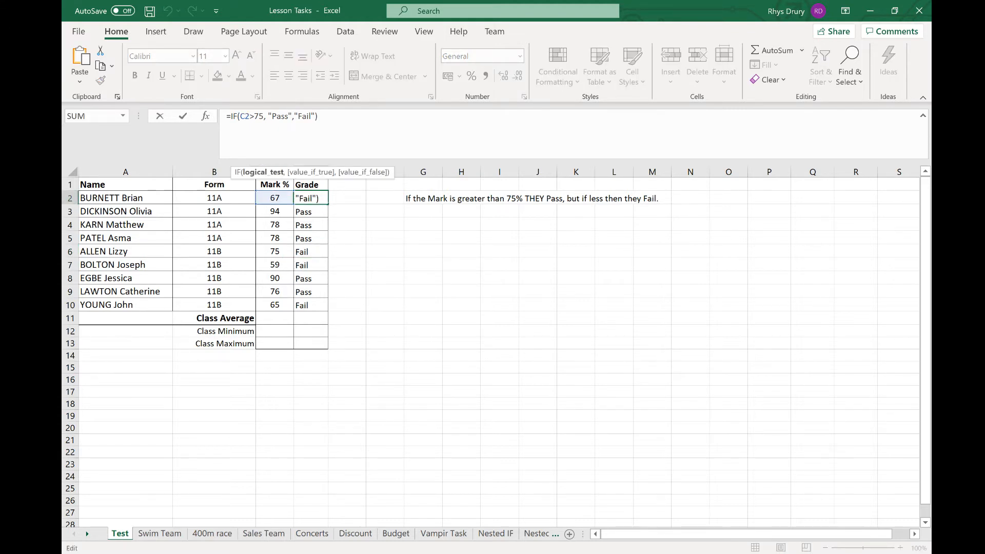
click(608, 315)
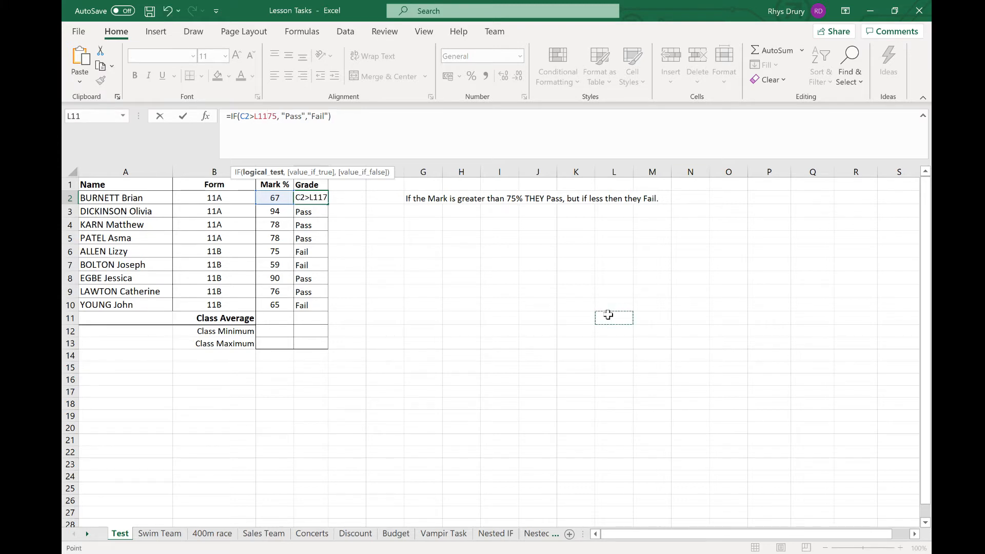
key(BackSpace)
key(BackSpace)
key(BackSpace)
key(Return)
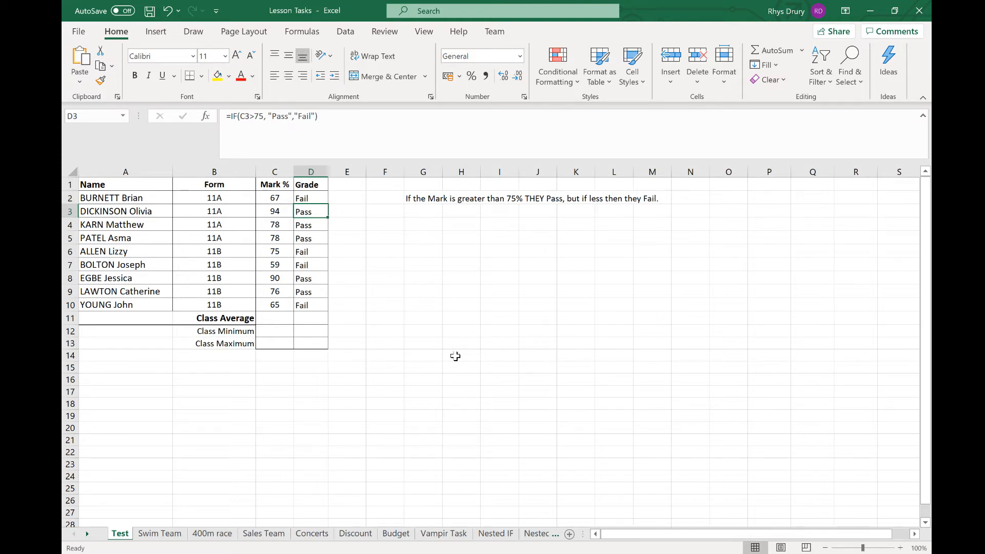
- Browse the Nested IF and Nested 2 sheets, ending on the Nested IF sheet
click(496, 534)
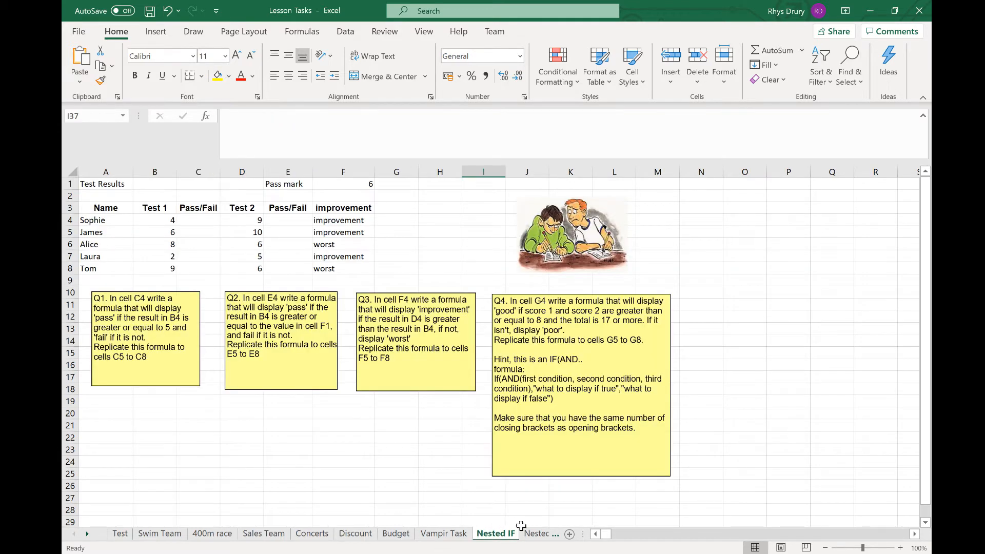
click(538, 534)
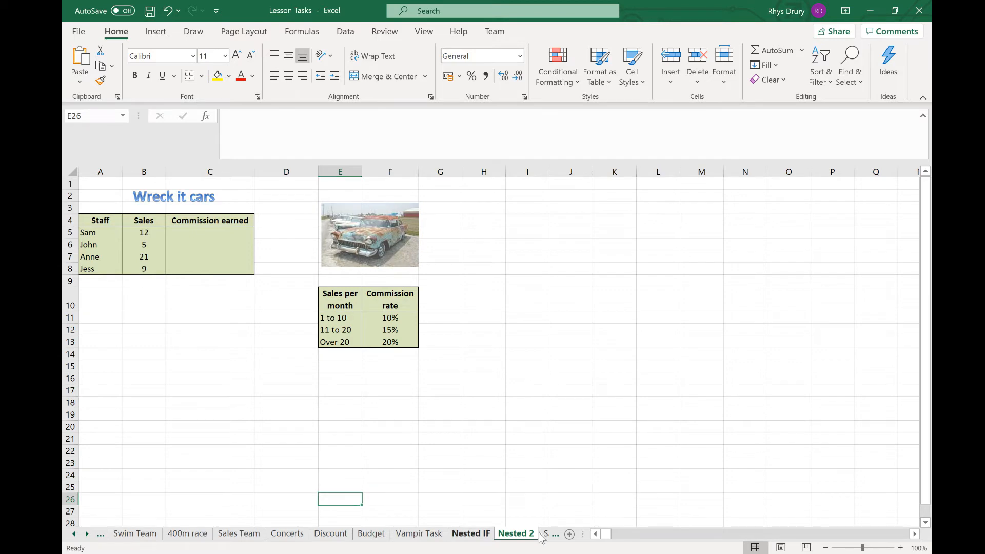
click(485, 534)
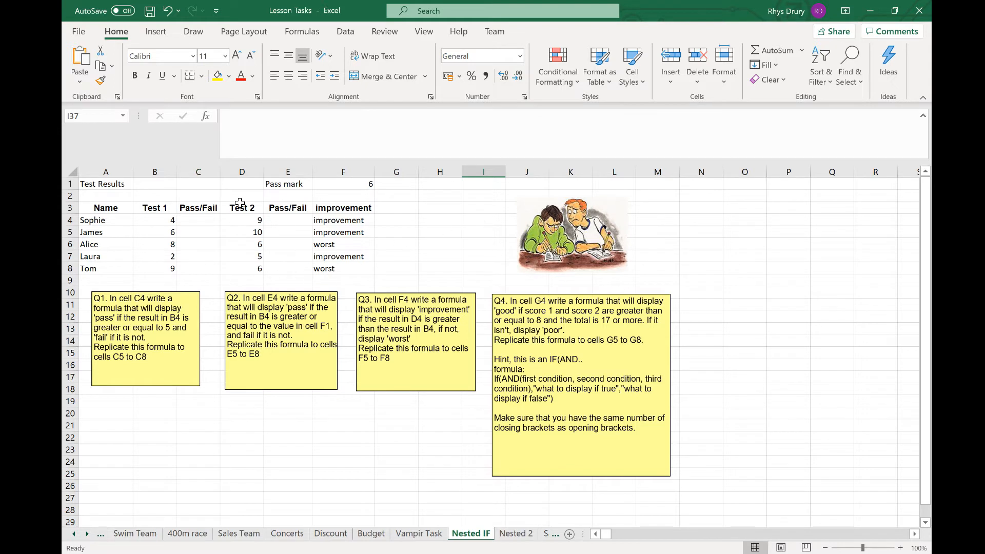
- Enter =IF(B4>=5,"Pass","Fail") in C4 for Sophie's Test 1 result
click(215, 226)
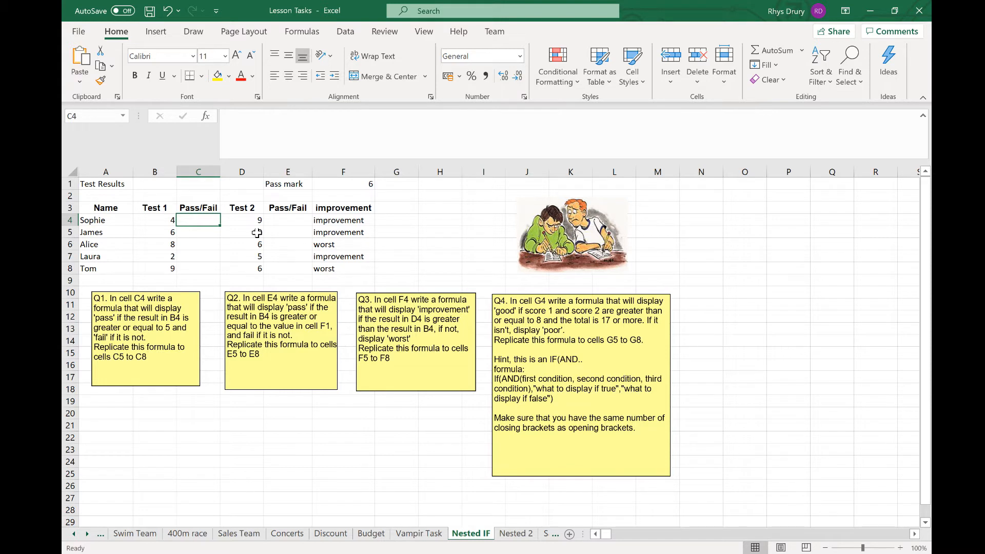
text(=IF()
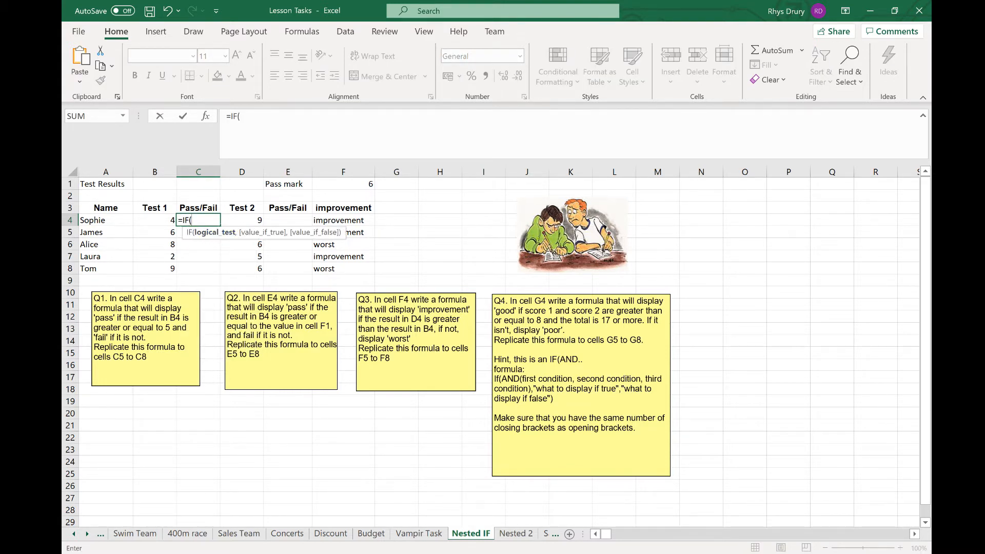
click(163, 220)
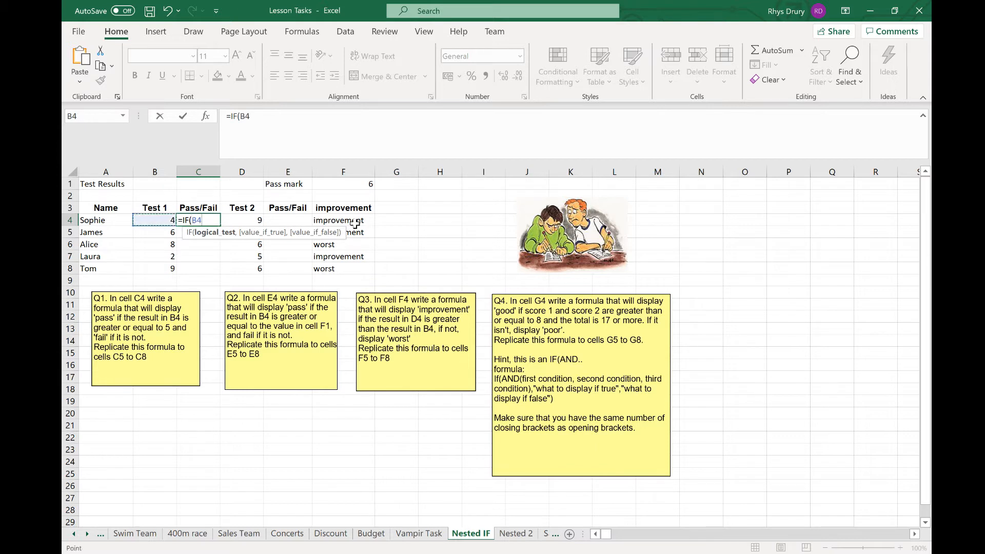
text(>=5."Pass",)
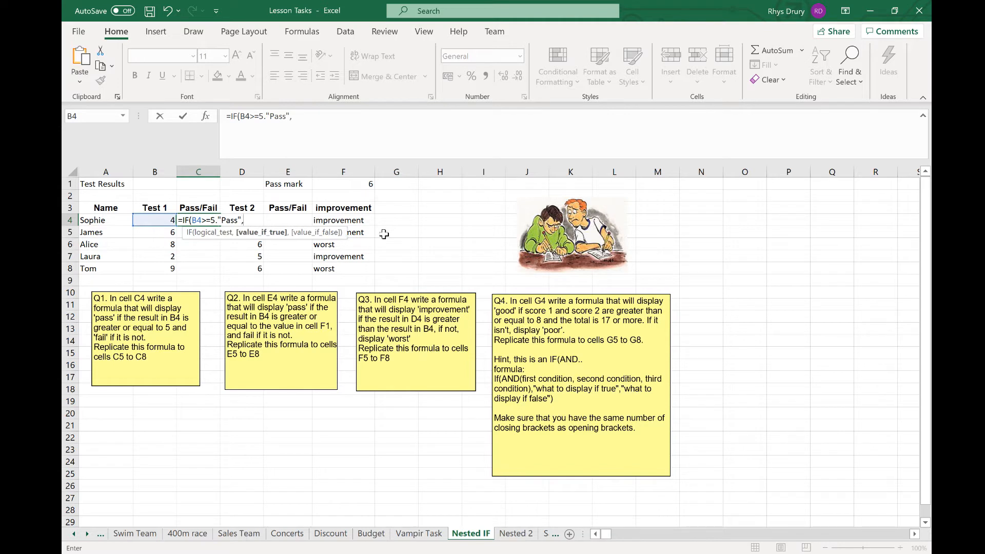
text("Fail"))
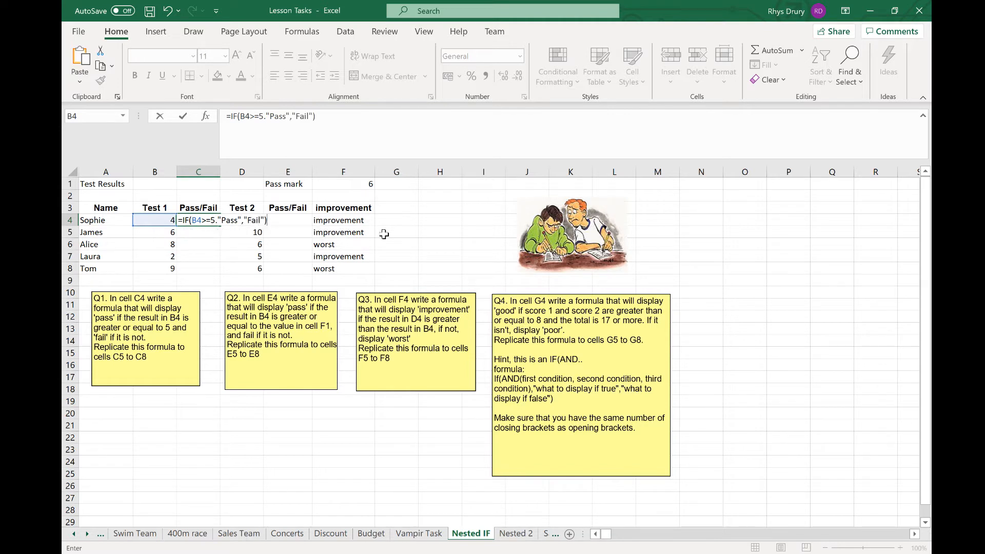
click(265, 116)
key(BackSpace)
text(,)
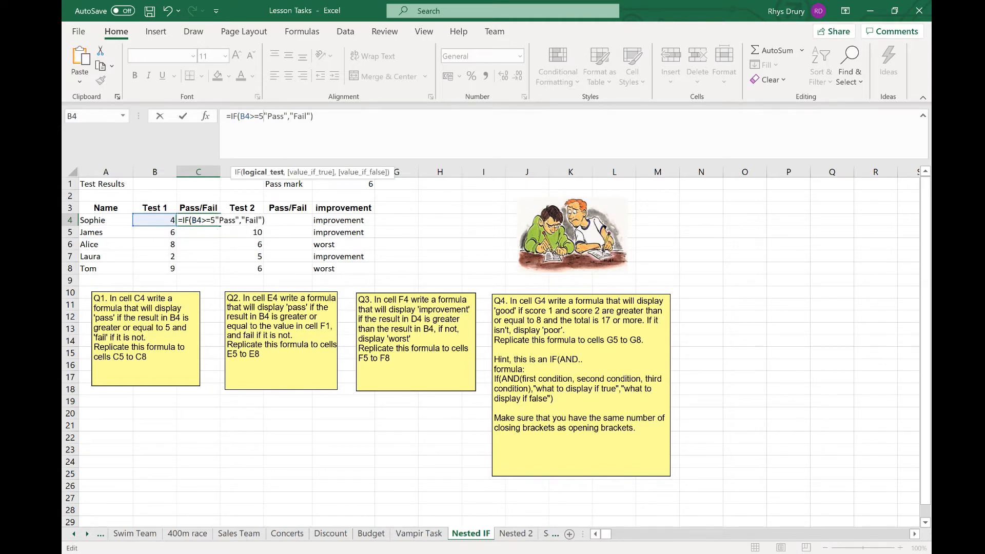
key(Return)
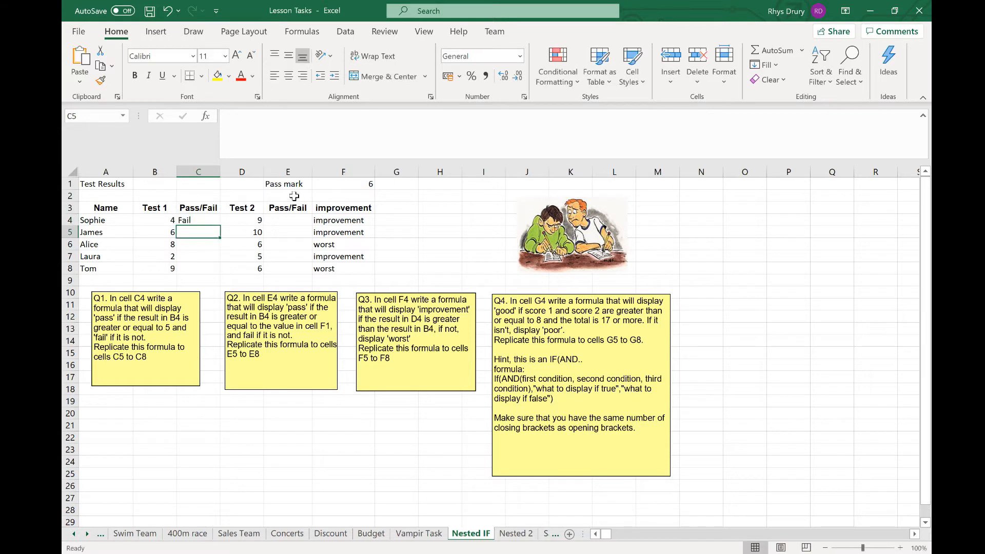
- Fill the C4 formula down to C8
click(199, 221)
drag(221, 226, 215, 272)
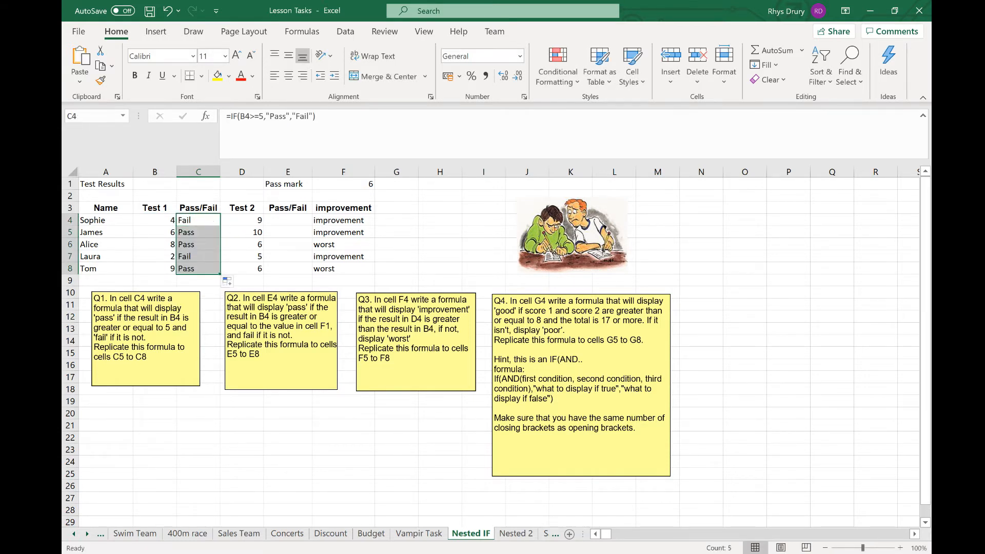
- Enter =IF(B4>=F1,"Pass","Fail") in E4 to grade Test 1 against the pass mark
click(294, 219)
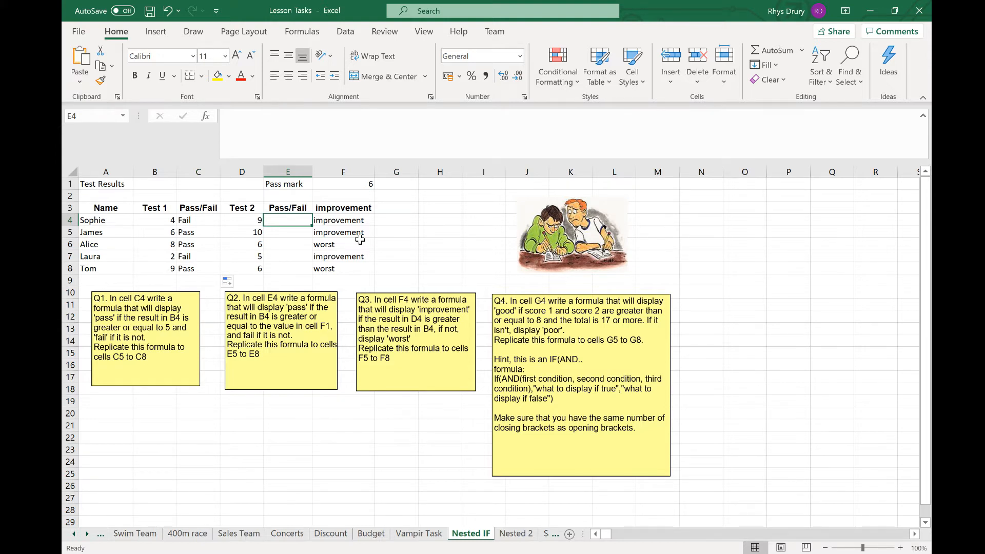
text(=IF()
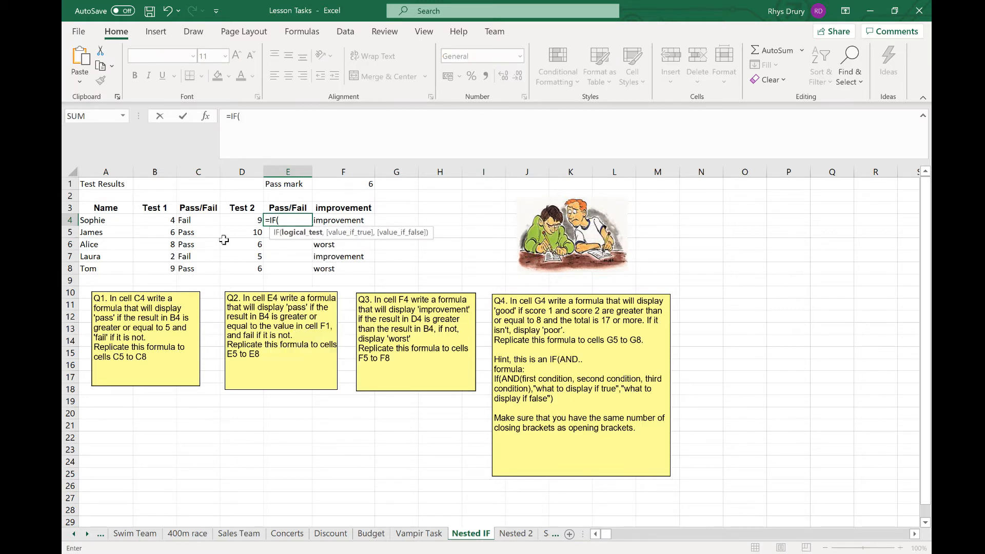
click(150, 222)
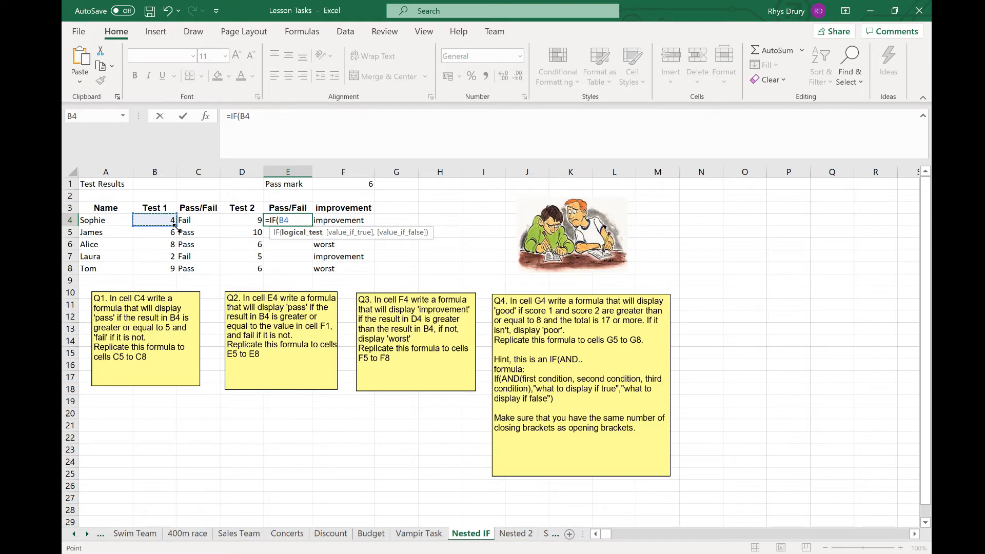
text(>=)
click(368, 186)
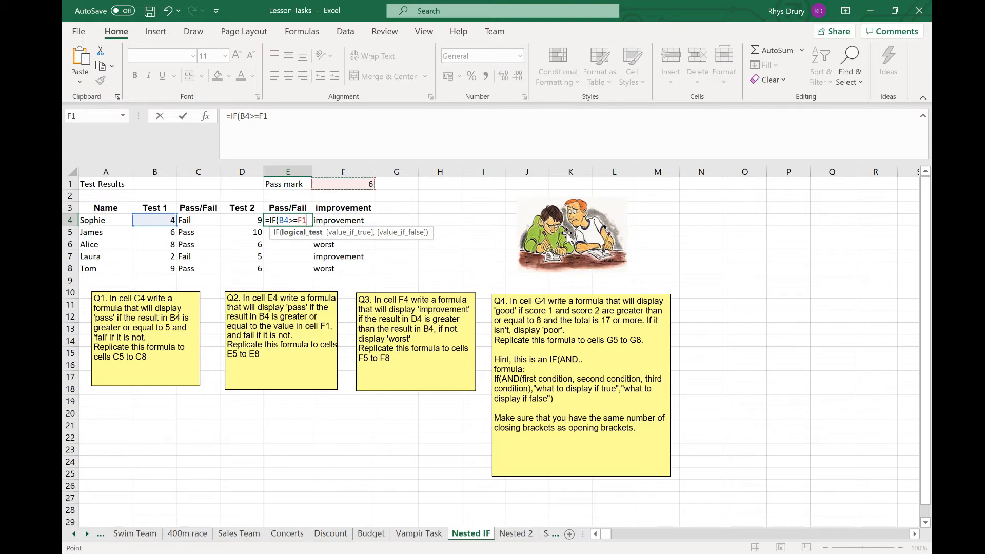
text(,)
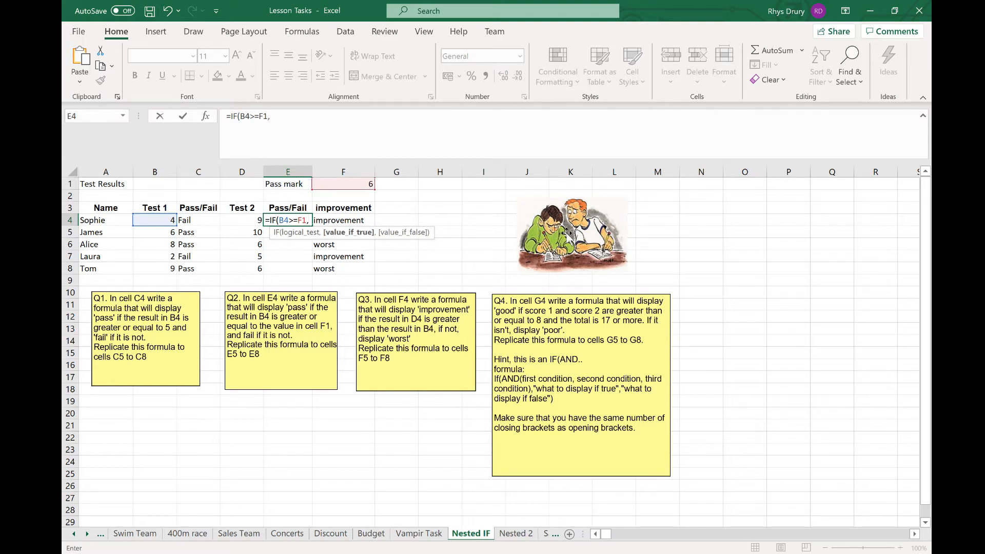
text("Pass",)
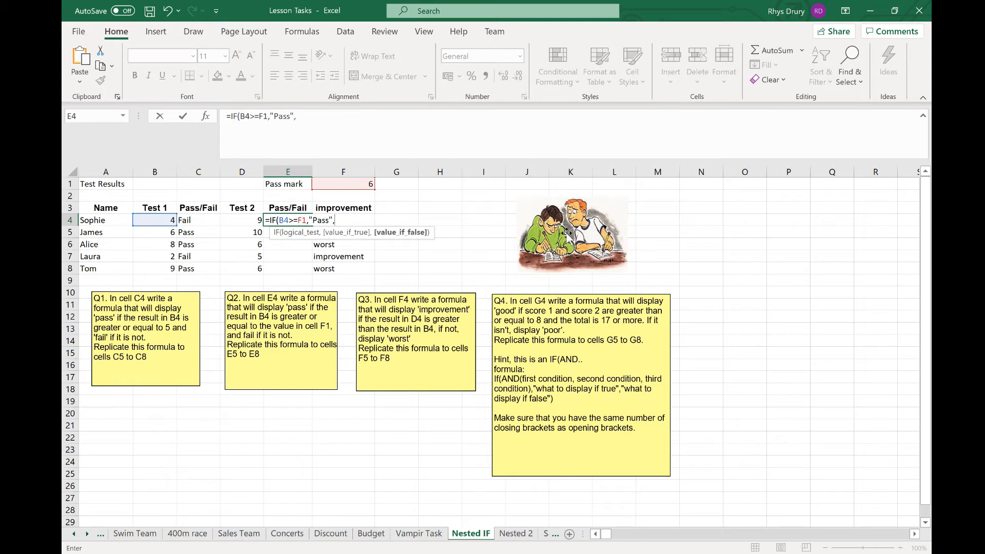
text("Fail"))
key(Return)
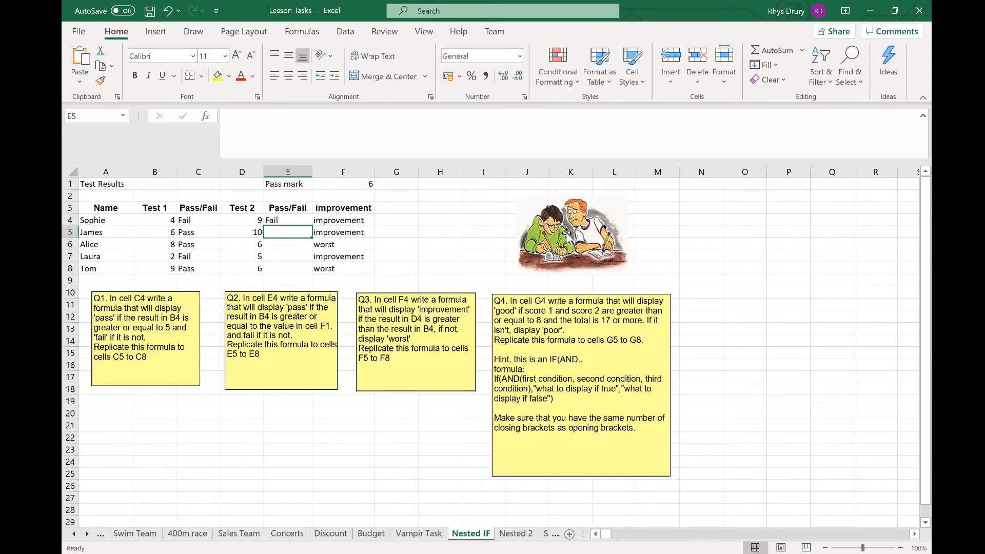
- Fill the E4 formula down to E8 and inspect the copied formulas in E5 and E6
click(284, 221)
drag(312, 227, 304, 271)
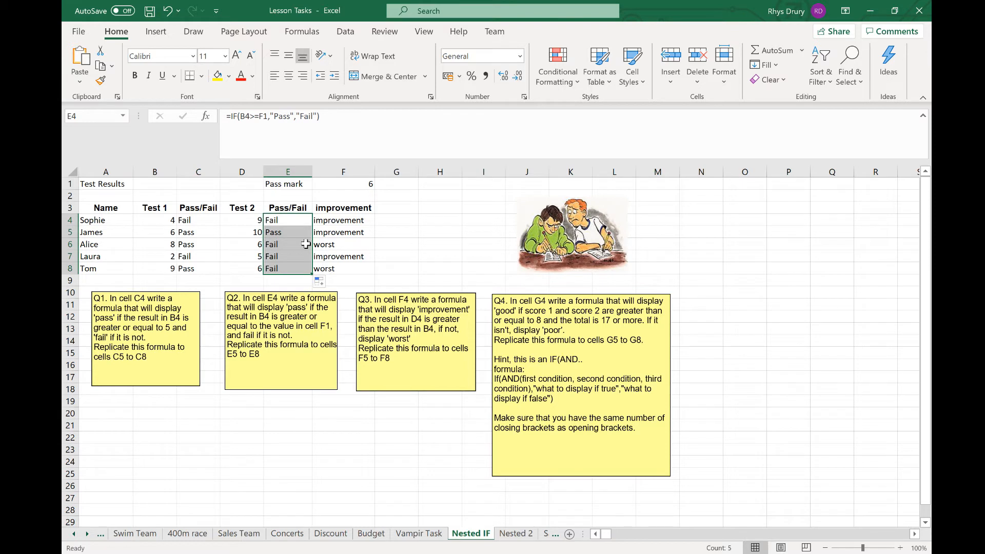
click(158, 231)
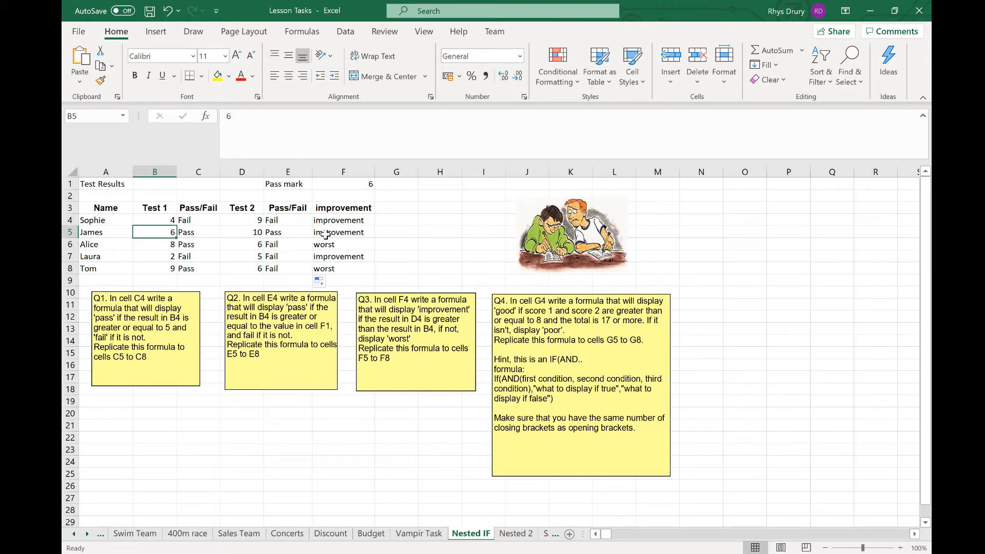
click(296, 234)
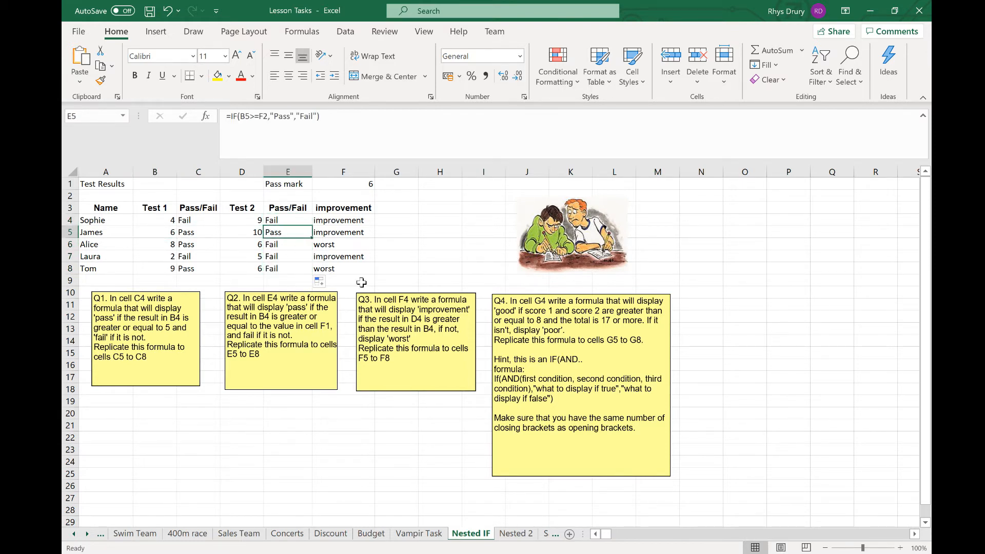
click(289, 245)
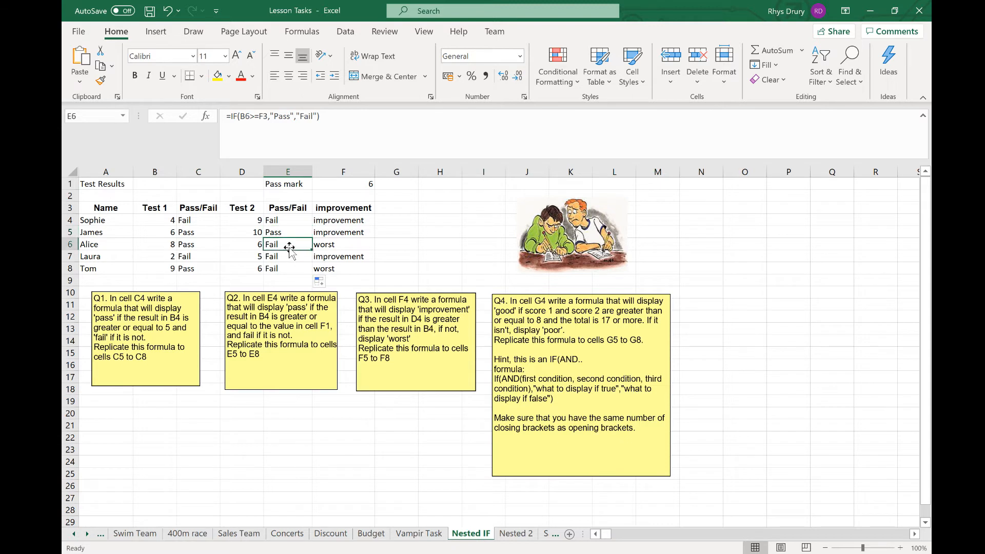
mouse_move(289, 247)
mouse_down()
mouse_move(290, 261)
mouse_move(293, 246)
mouse_up()
click(174, 272)
click(167, 245)
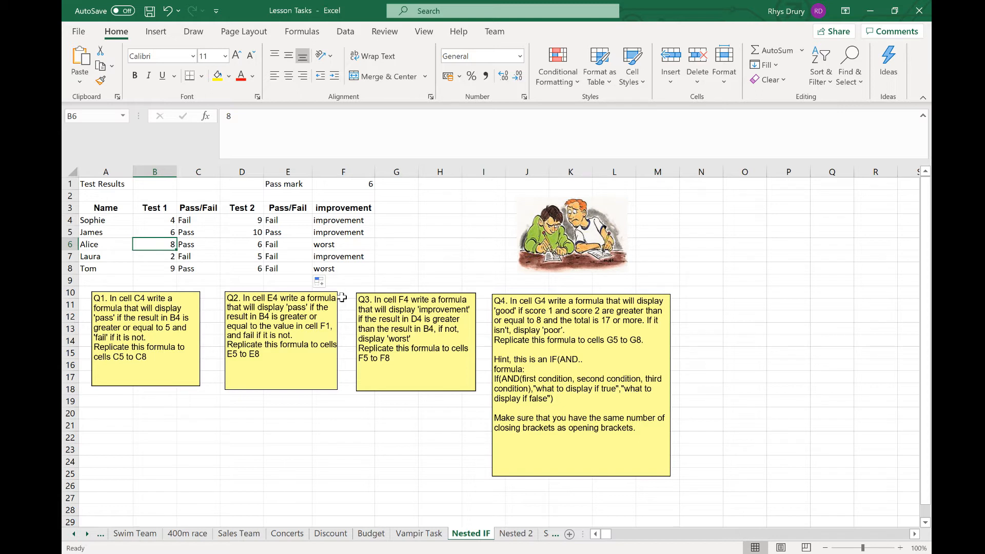
click(293, 221)
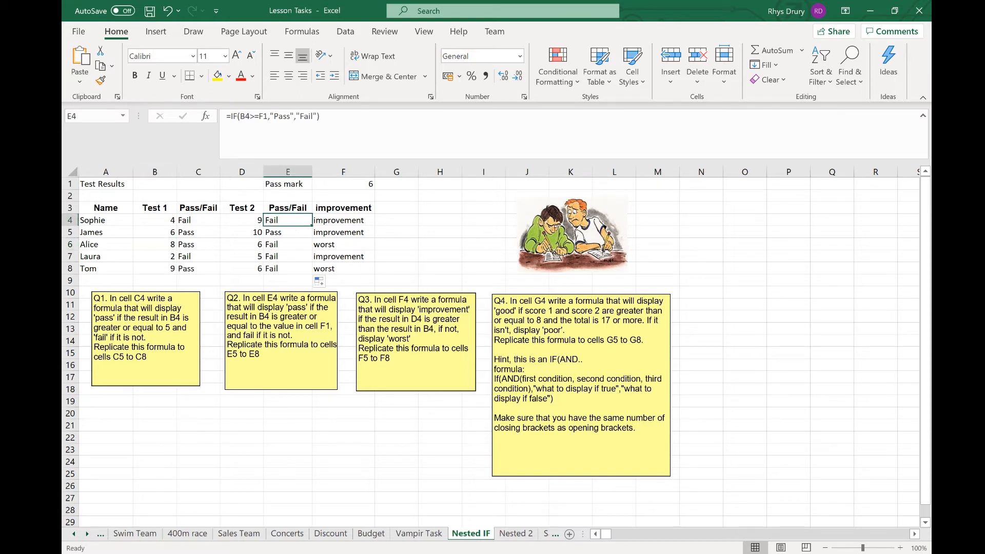
click(287, 230)
click(286, 244)
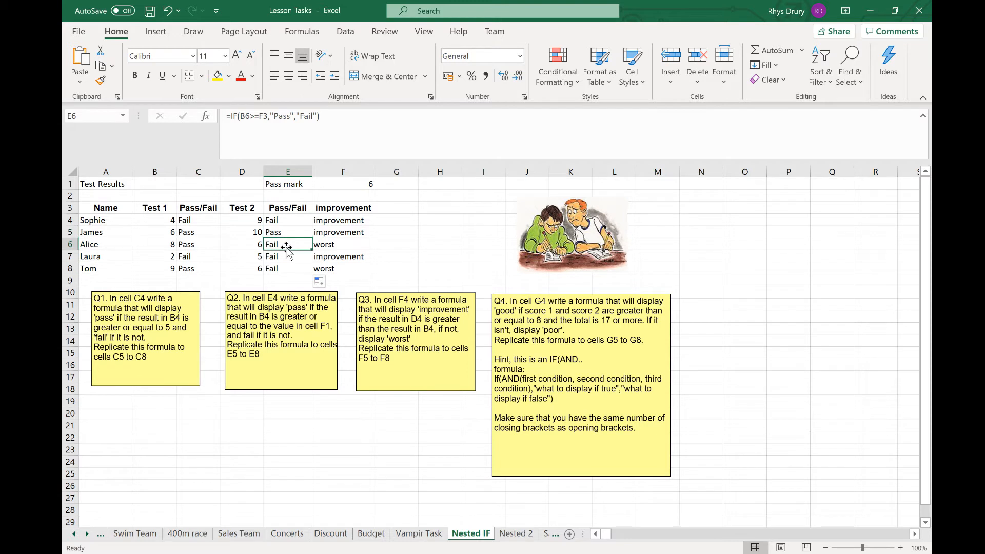
click(299, 222)
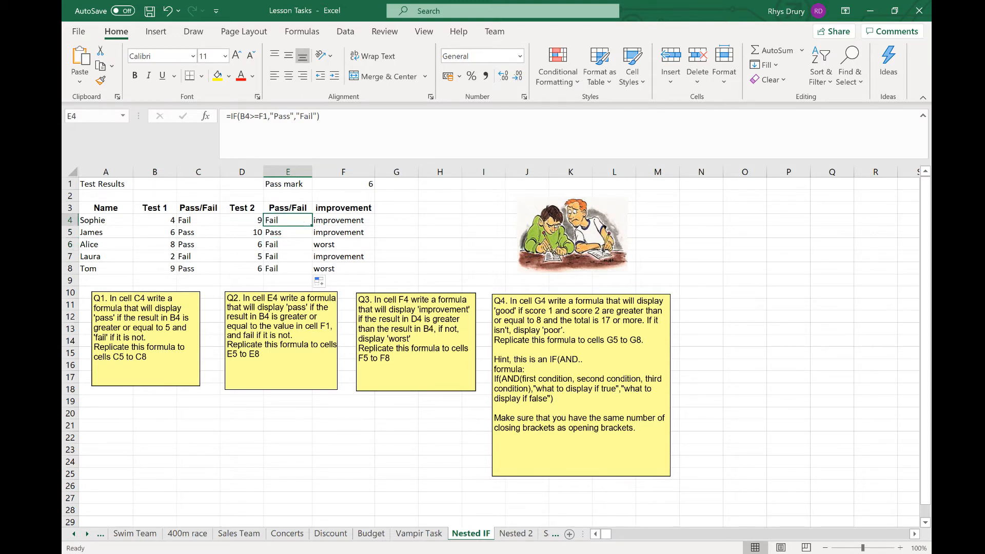
- Make the pass-mark reference in E4's formula absolute as $F$1 and fill it down to E8
click(263, 116)
double_click(264, 116)
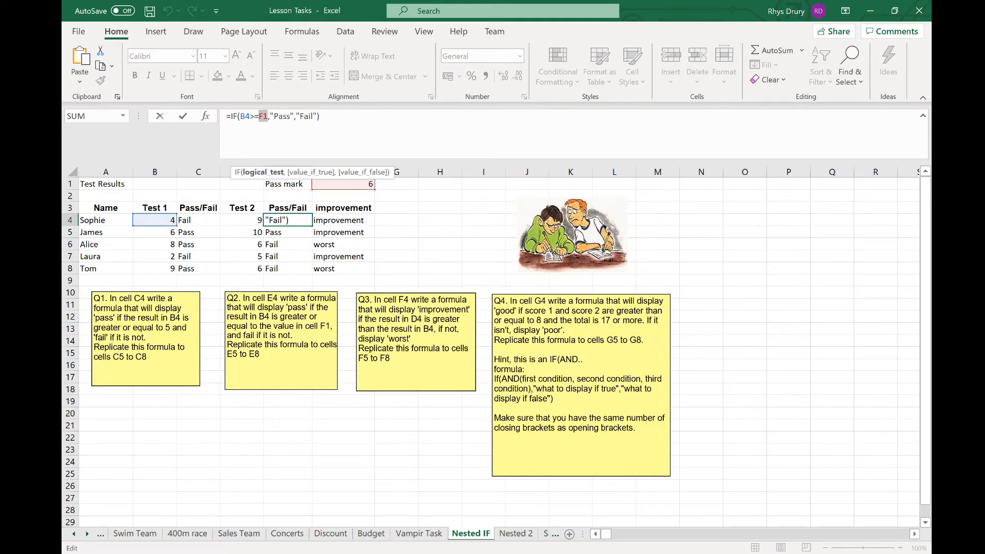
key(F4)
key(Return)
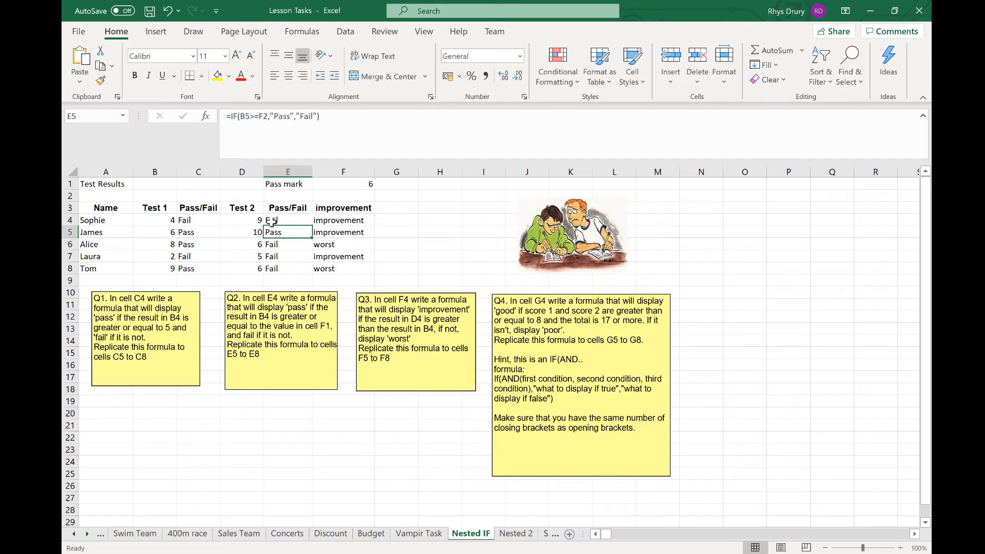
click(303, 221)
drag(312, 226, 301, 271)
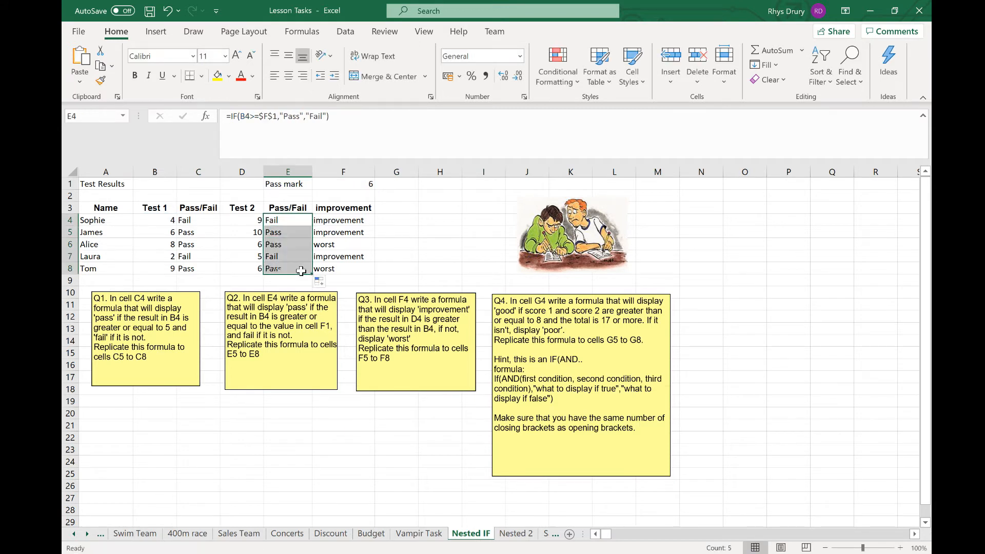
click(171, 233)
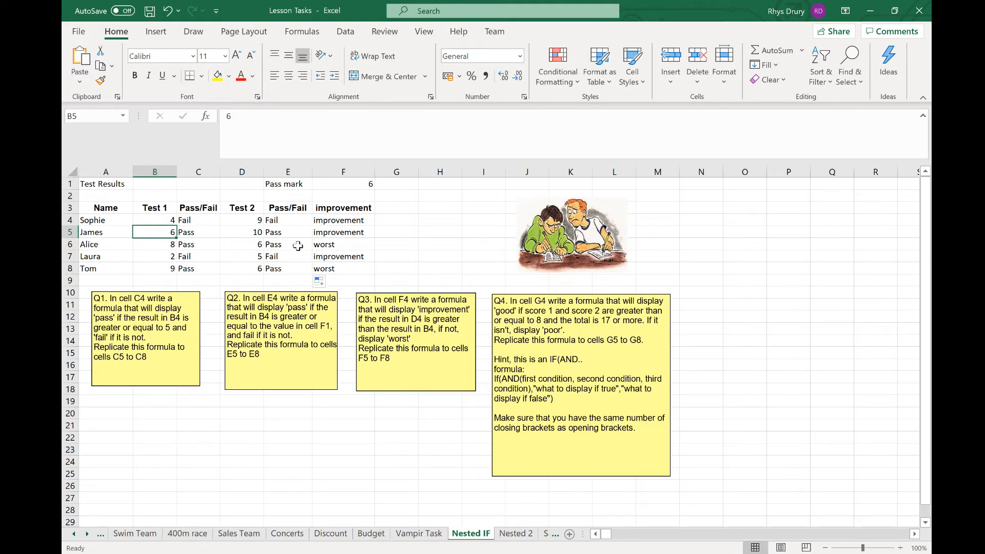
- Enter =IF(AND(B4>=8,D4>=8,B4+D4>17),"Good","Poor") in G4
click(396, 220)
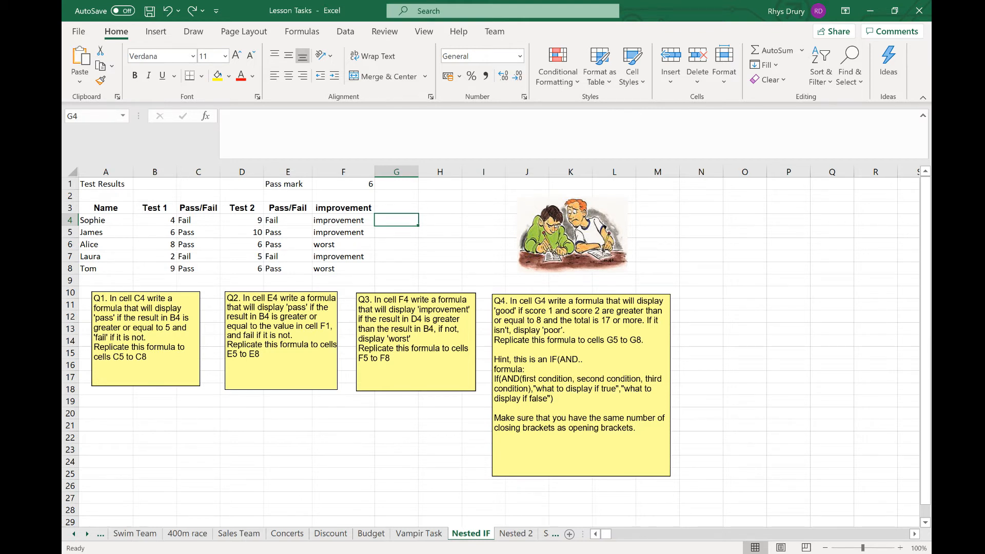
text(=if(A)
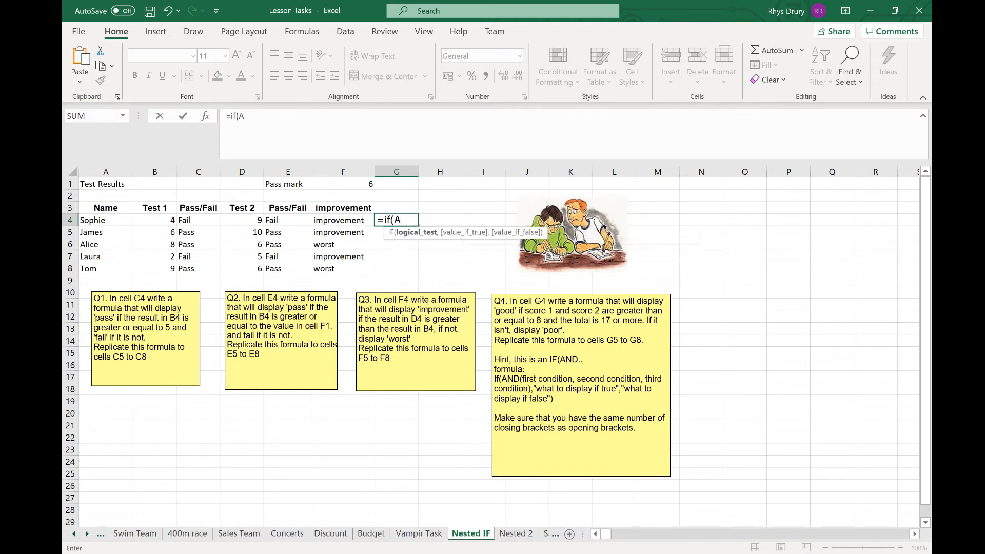
text(ND()
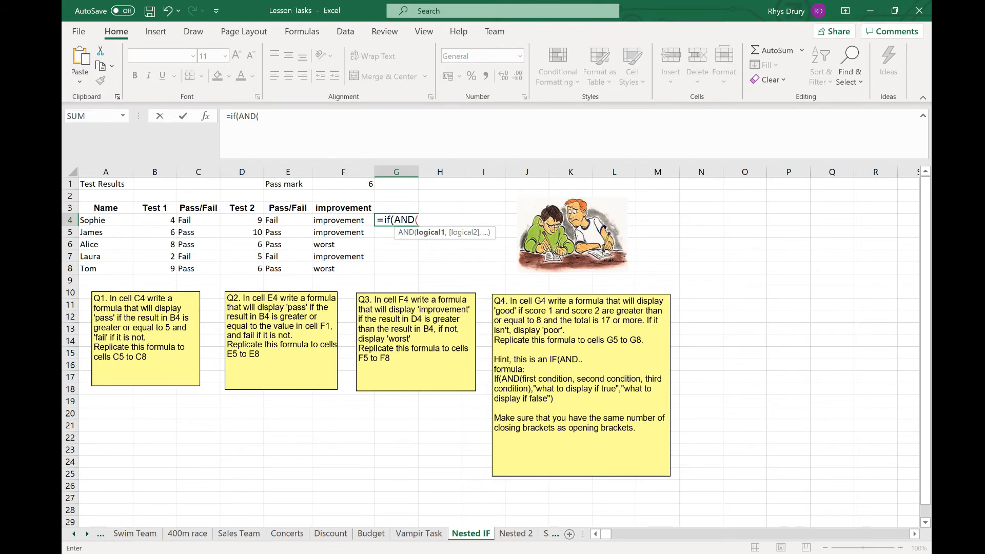
click(160, 222)
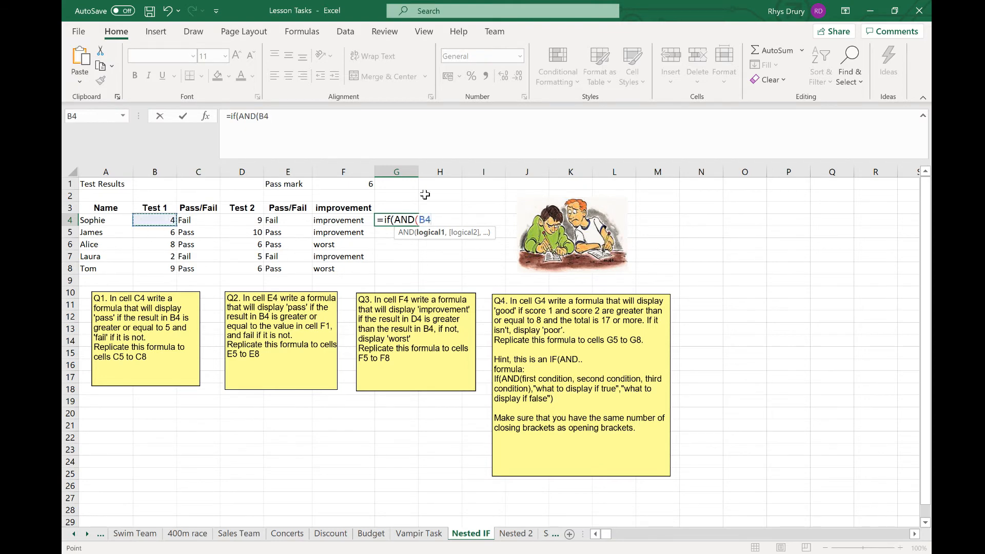
text(>=8,)
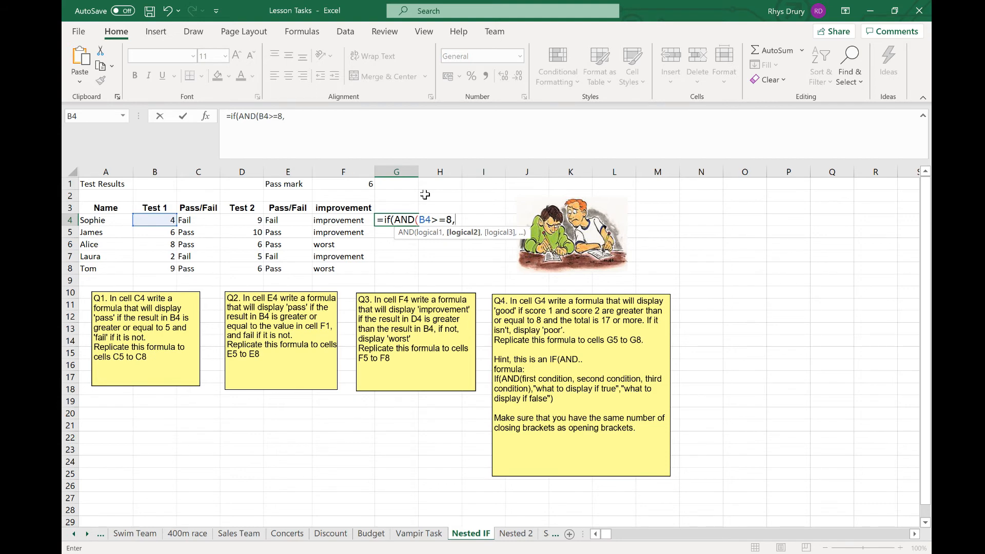
click(257, 219)
text(>)
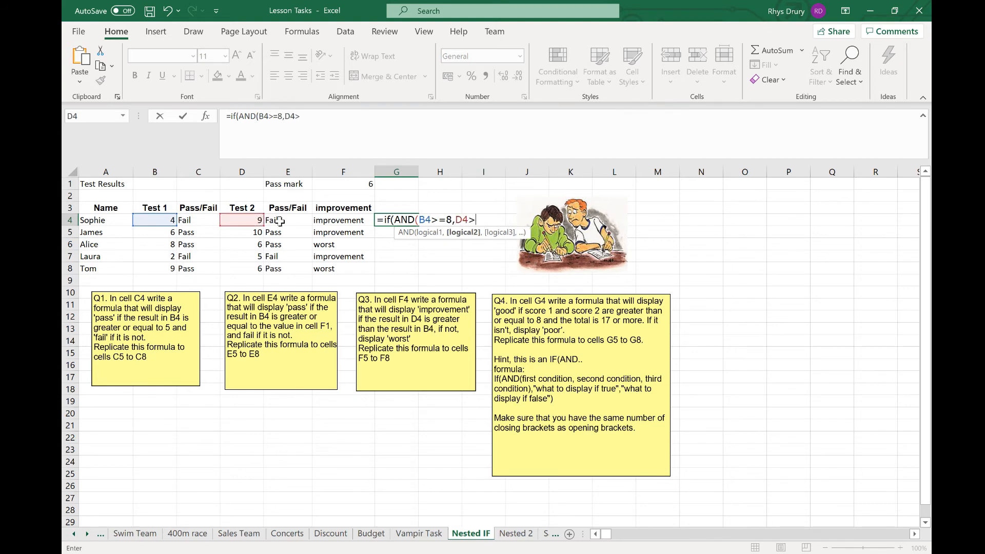
text(=8,)
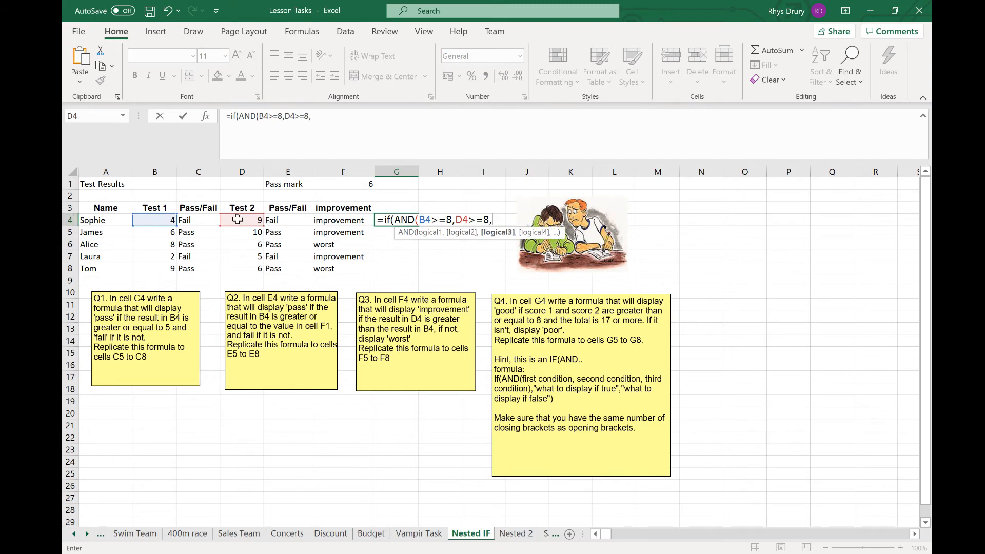
click(164, 220)
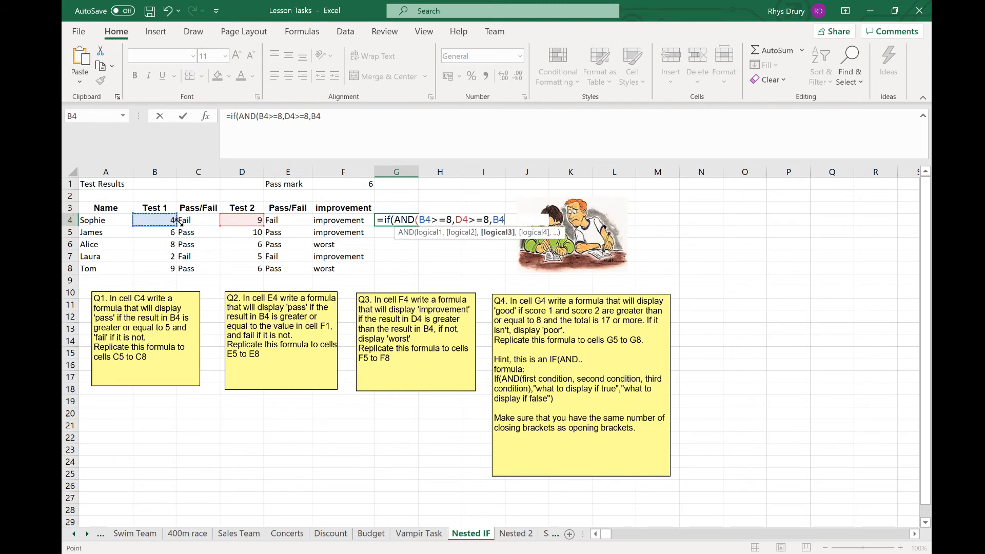
text(+)
click(253, 222)
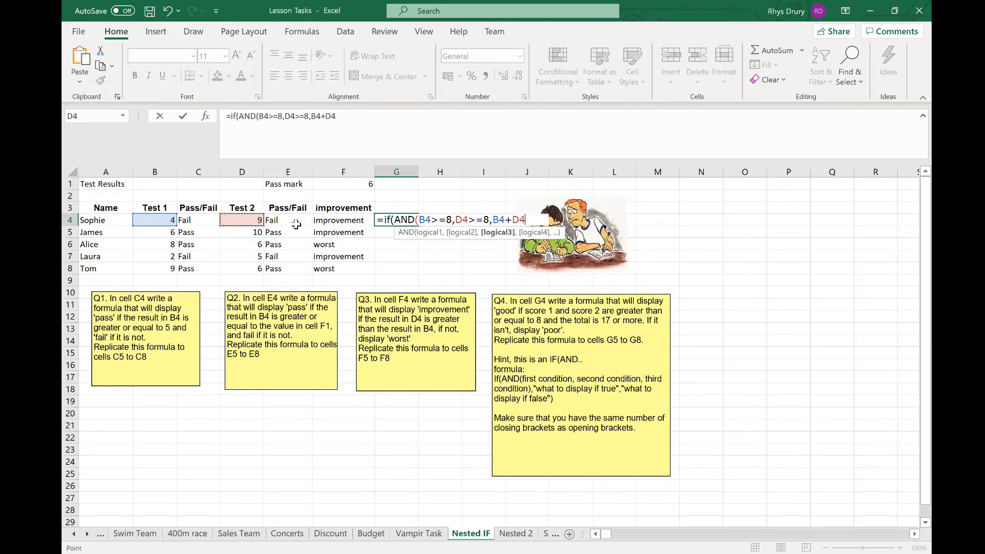
text(>17))
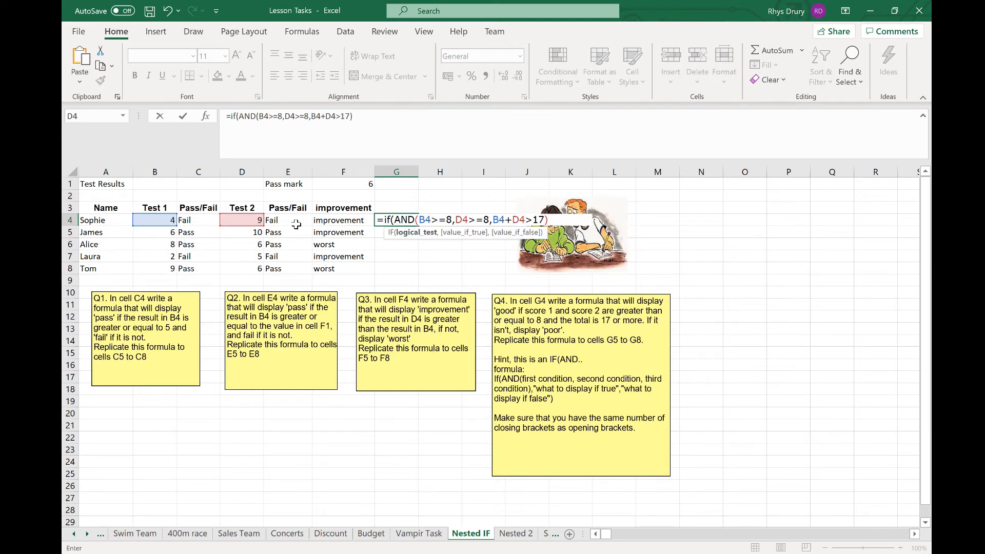
text(,)
text("G)
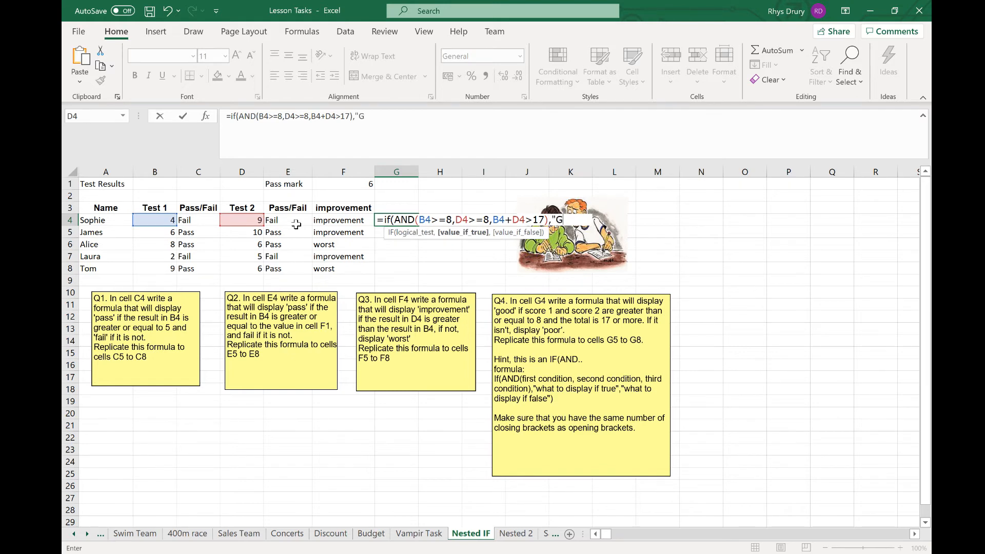
text(ood","Poor)
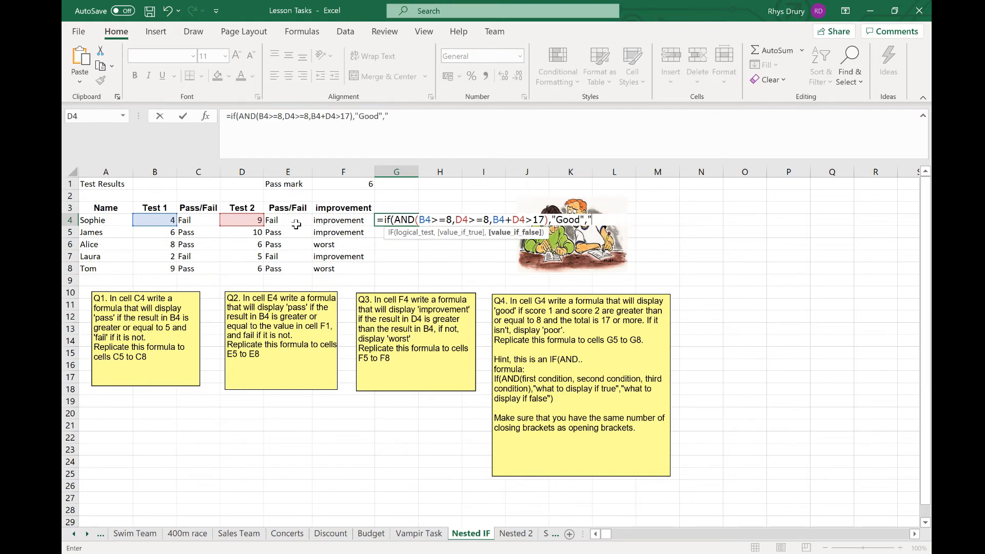
text("))
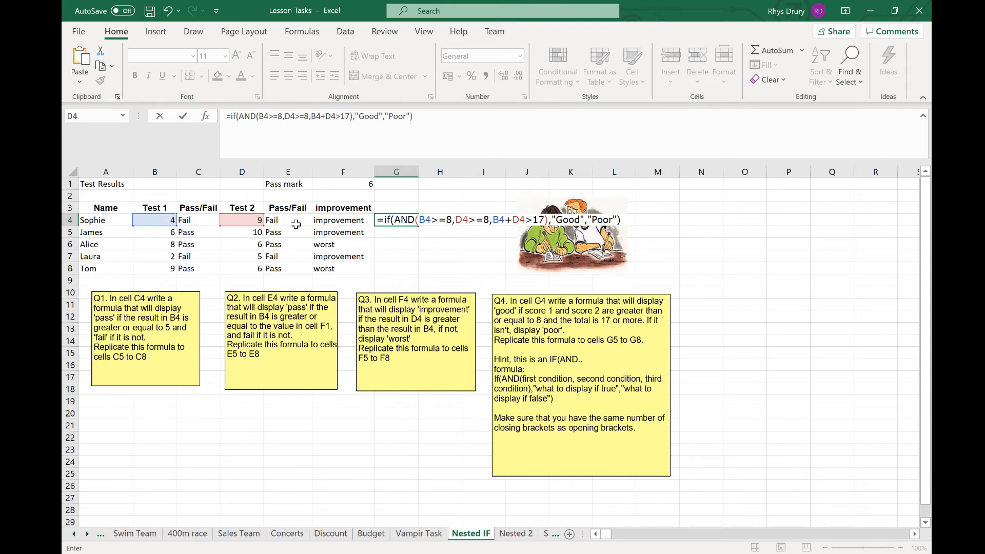
key(Return)
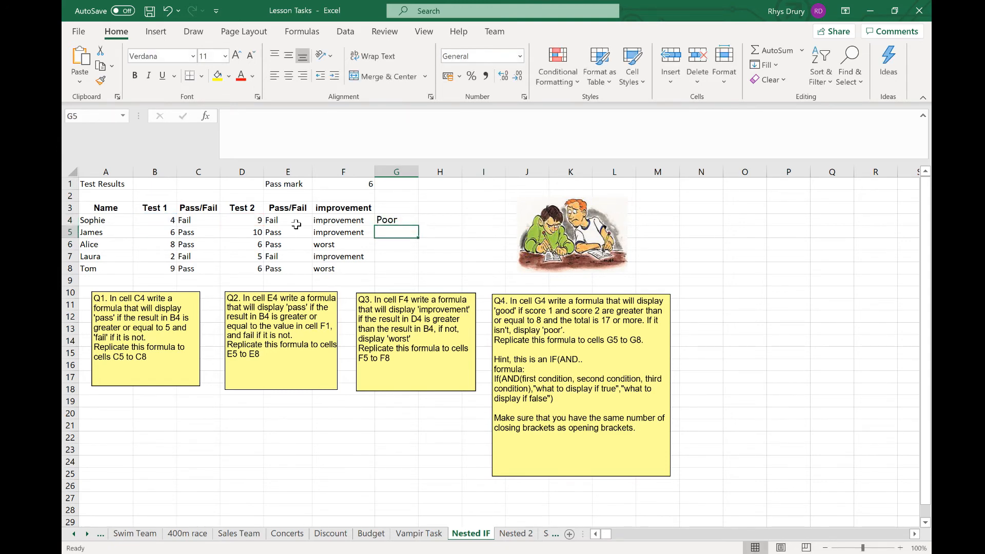
- Fill the G4 formula down to G8
click(407, 221)
drag(418, 227, 403, 283)
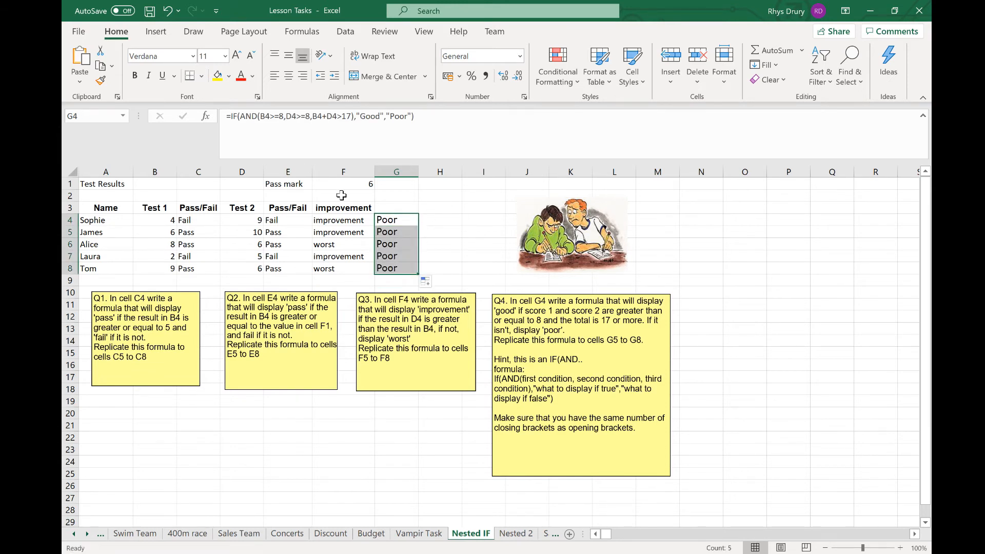
click(162, 232)
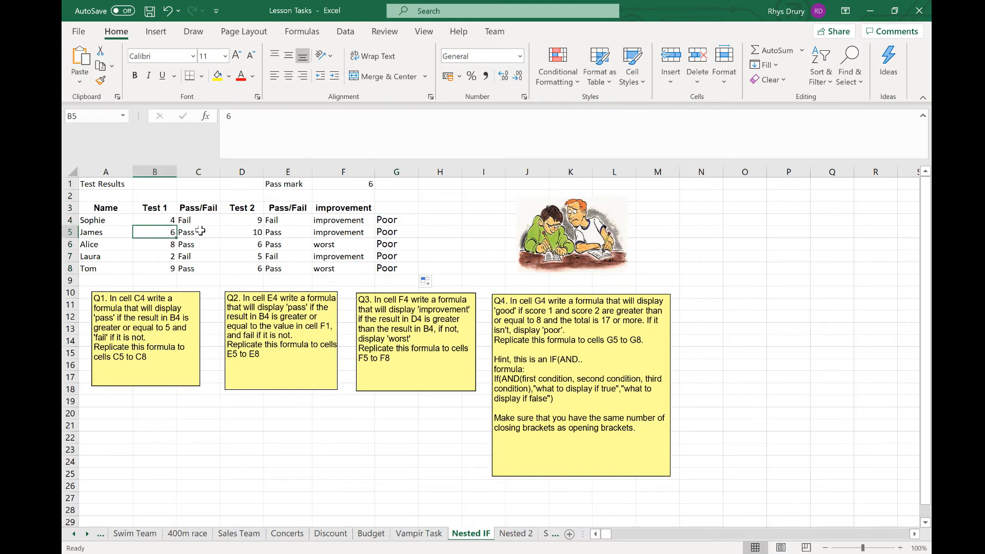
- Set James's Test 1 score in B5 to 10 and review the G4 rating formula
click(229, 234)
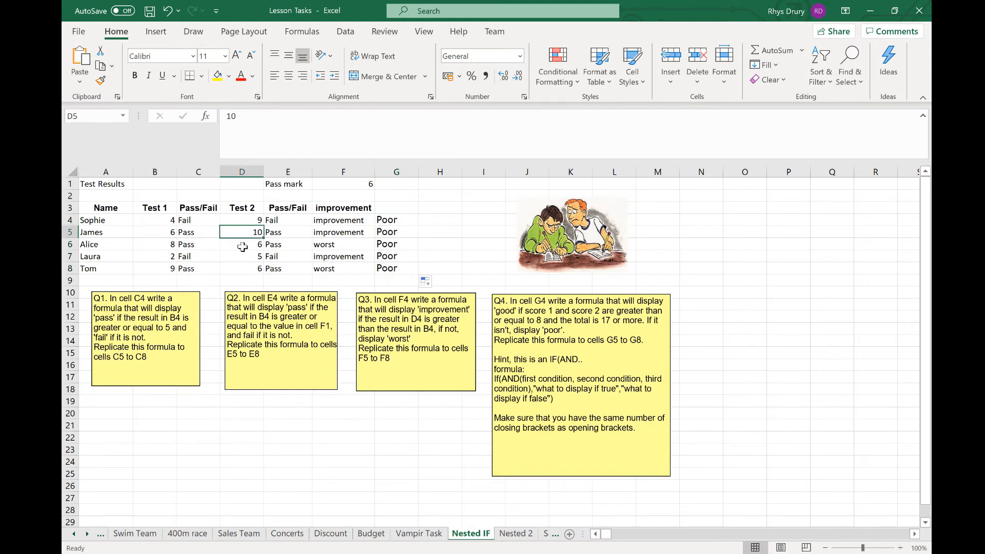
click(163, 236)
click(237, 234)
click(163, 234)
text(10)
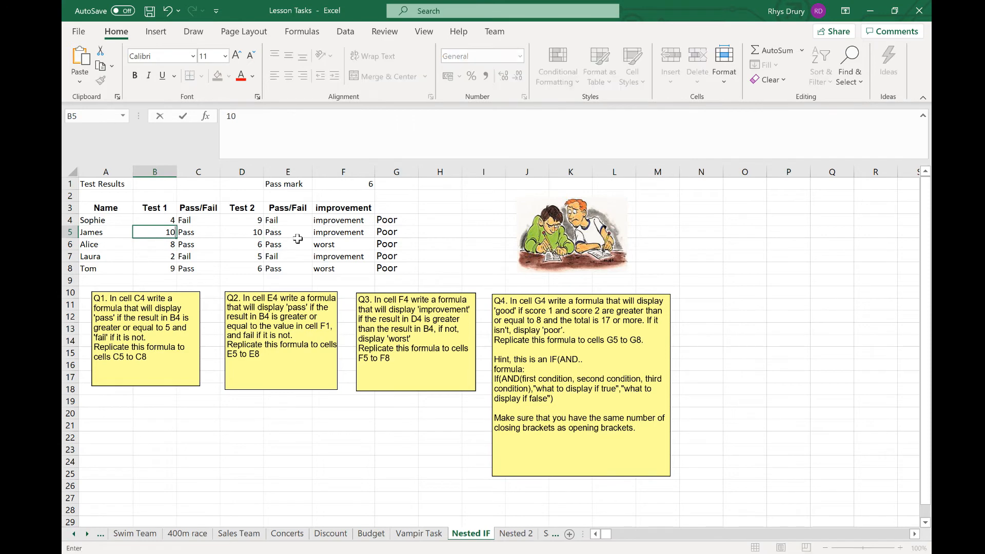
key(Return)
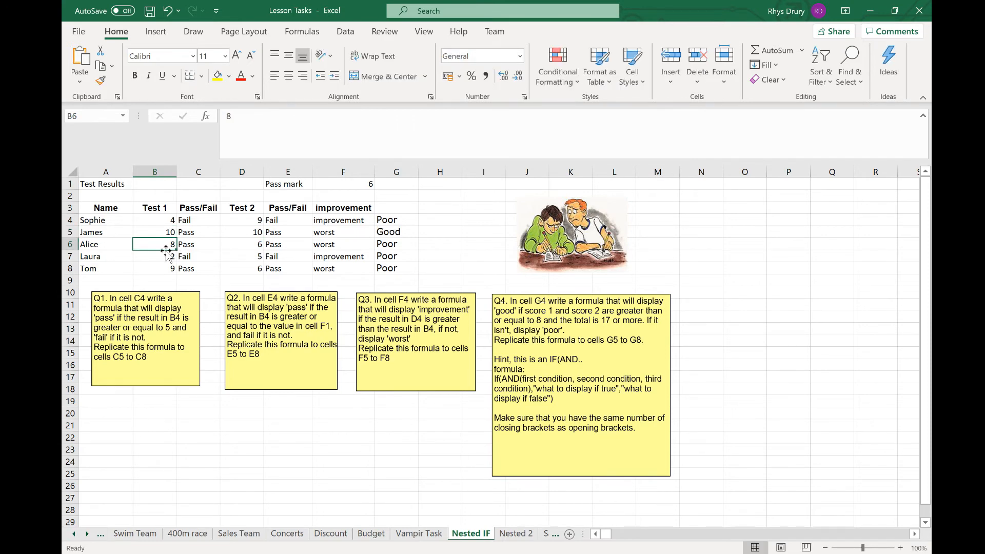
click(156, 231)
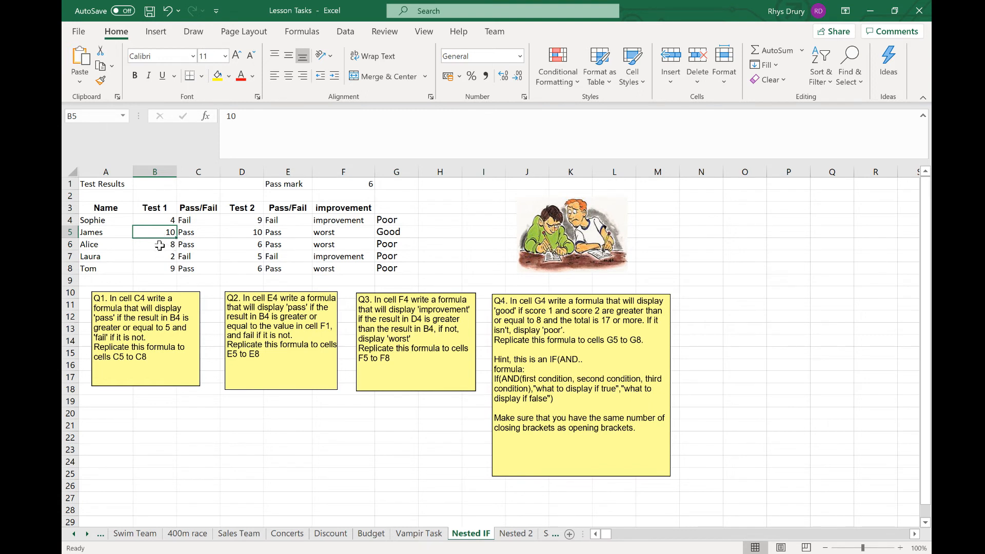
click(243, 236)
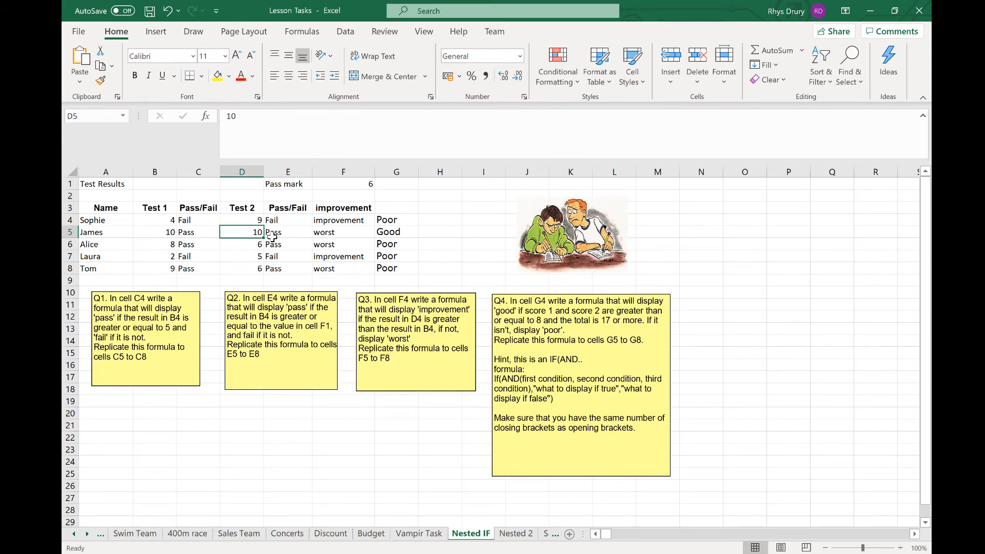
click(446, 222)
click(478, 242)
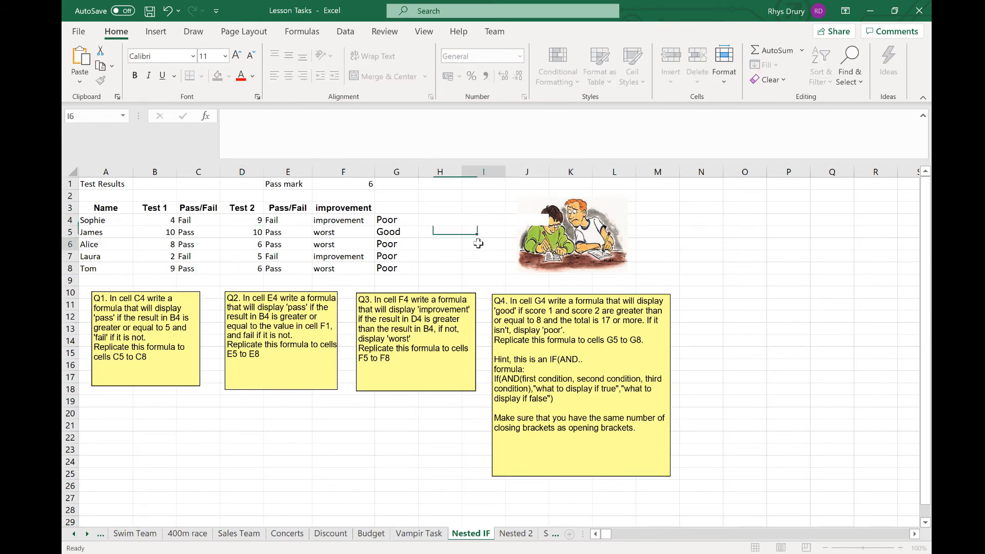
click(414, 221)
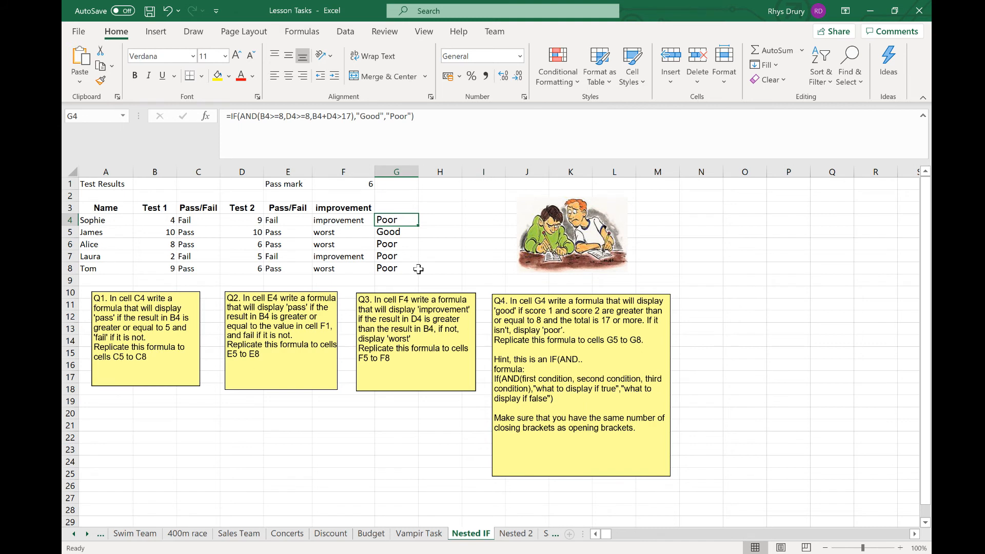
- Enter =IF(B4>=8,IF(D4>=8,IF(B4+D4>=17,"Good","Poor"),"Poor"),"Poor") in H4
click(449, 220)
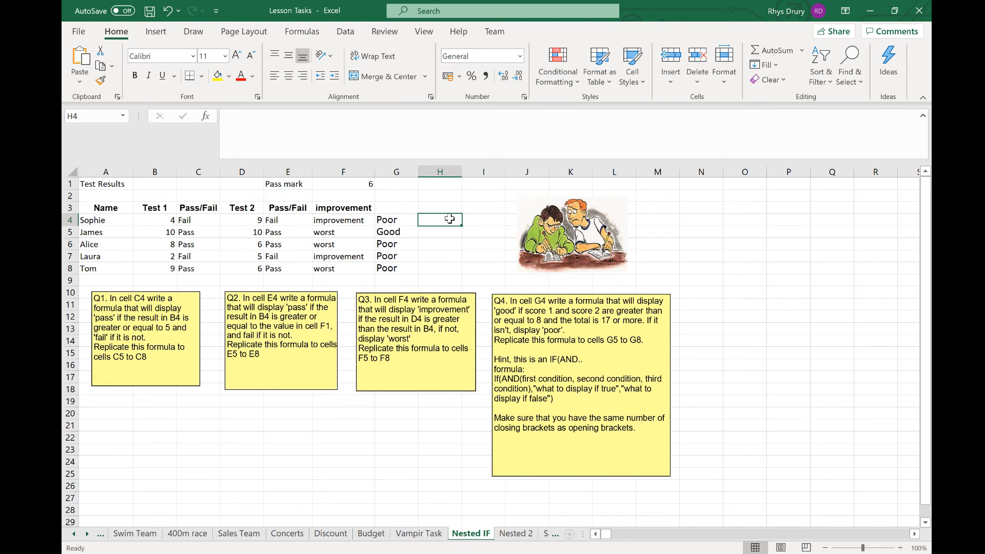
text(=fl)
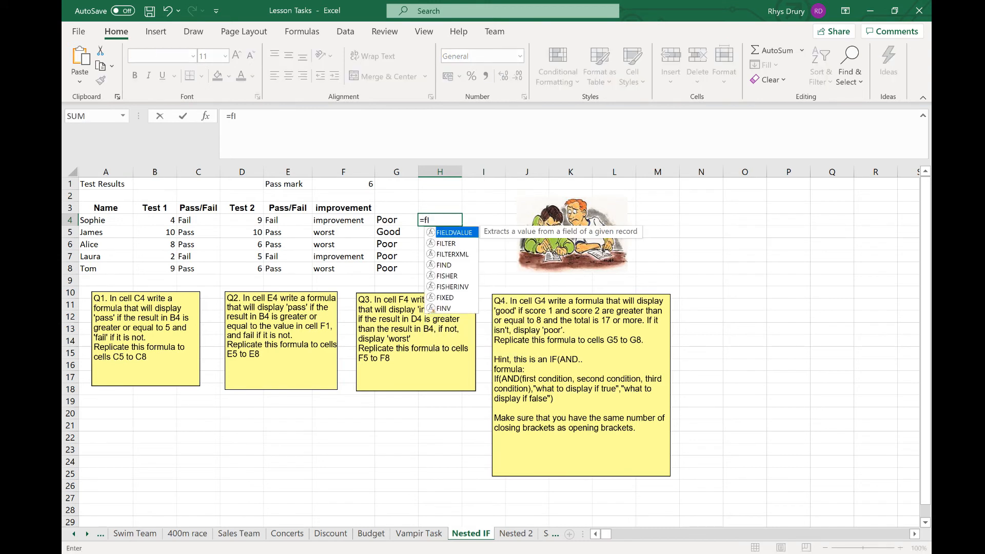
key(BackSpace)
key(BackSpace)
text(if)
key(Tab)
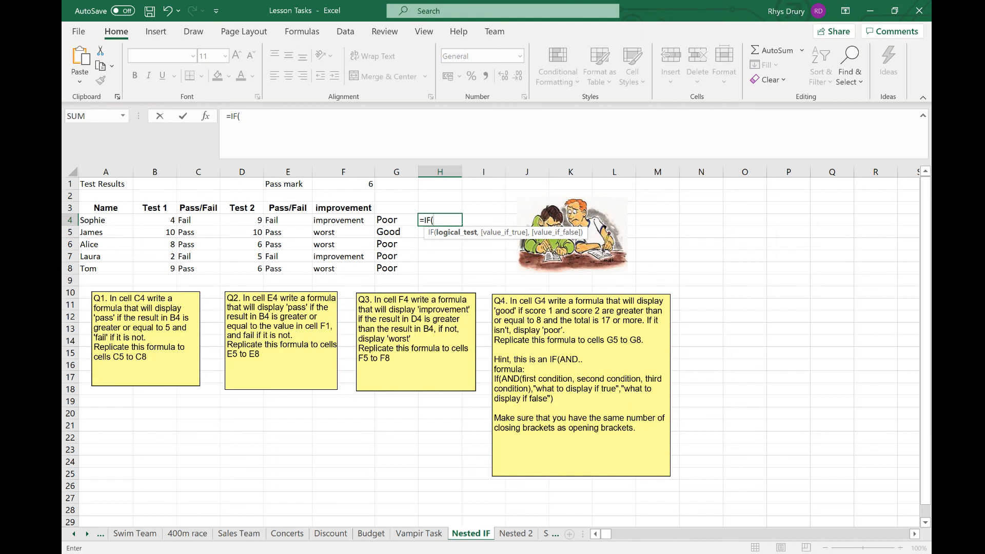
click(154, 220)
text(>=8)
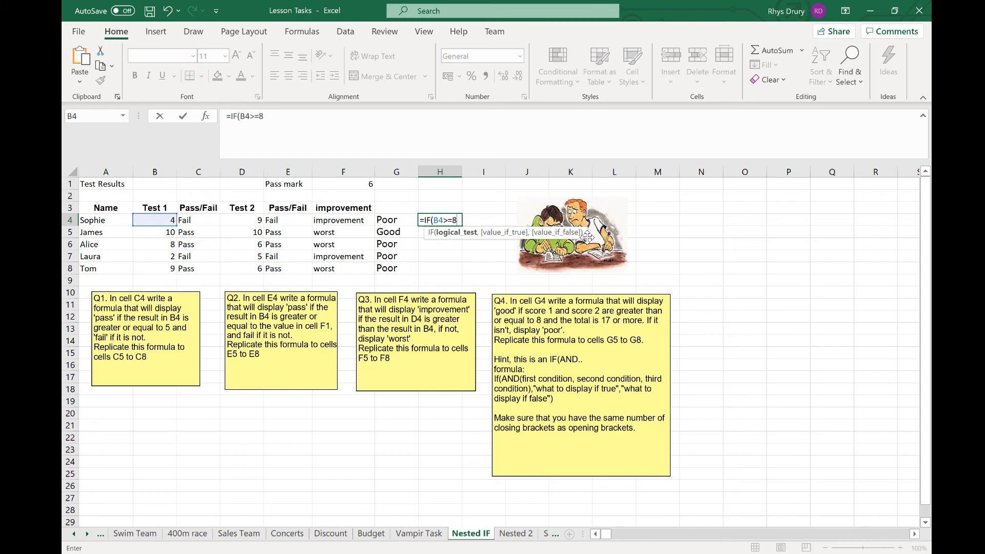
text(,)
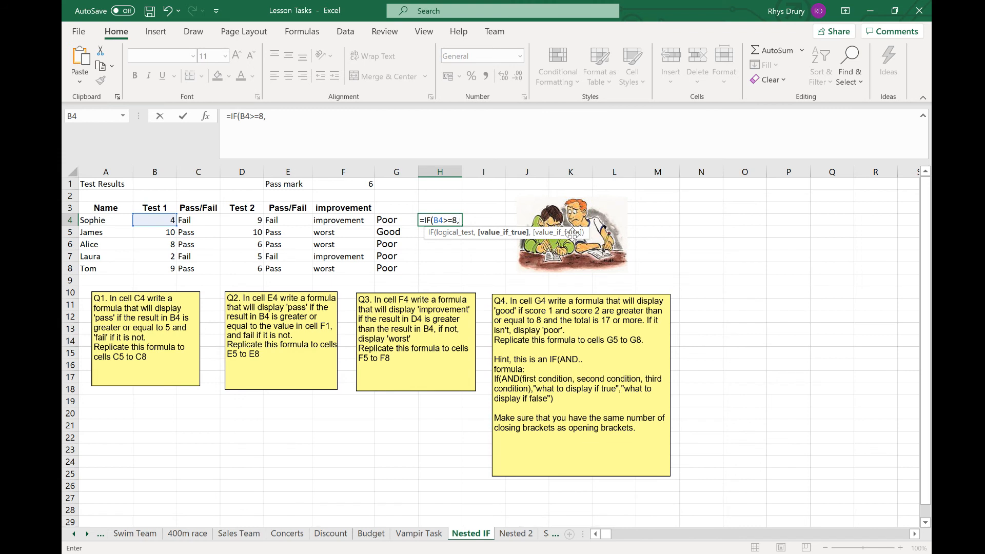
click(252, 219)
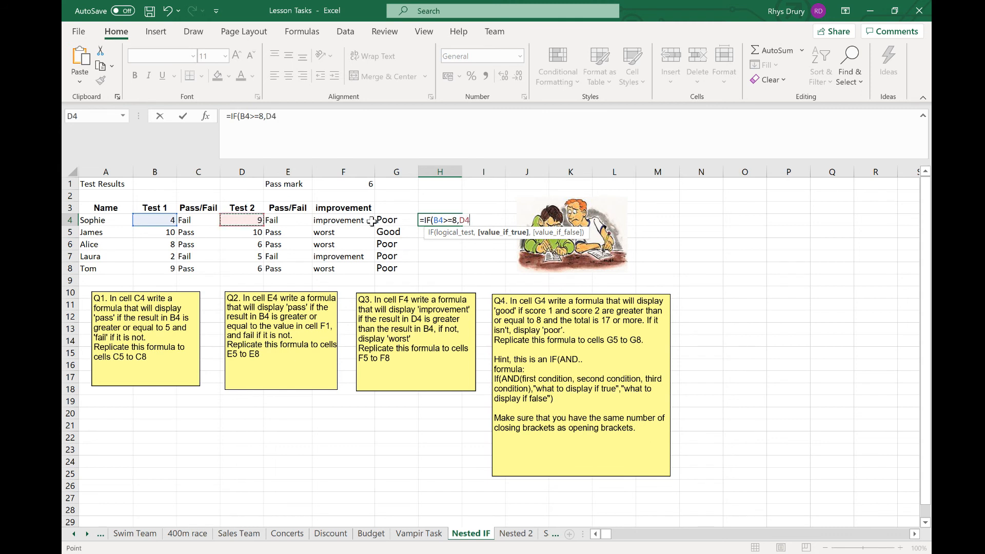
key(BackSpace)
key(BackSpace)
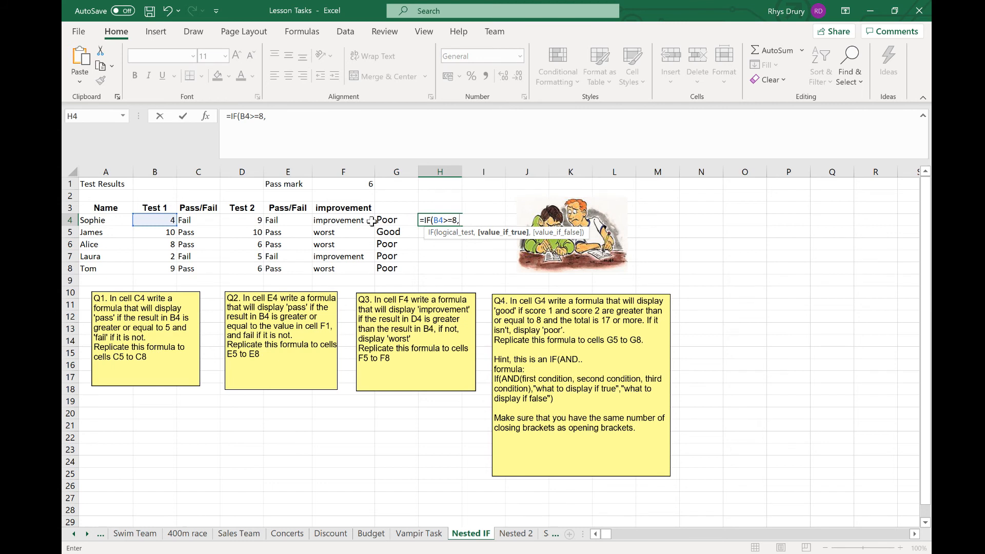
text(IF()
click(247, 219)
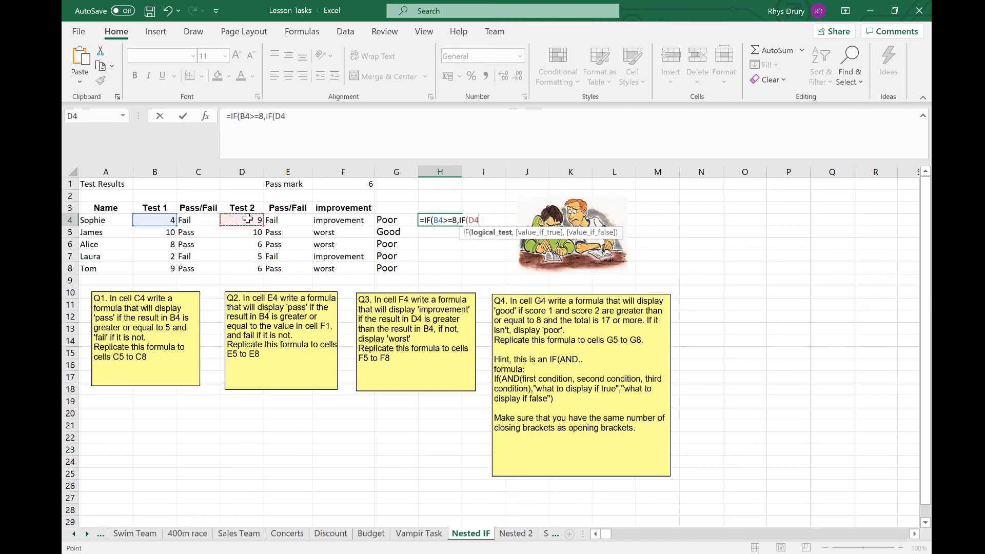
text(>=8,IF)
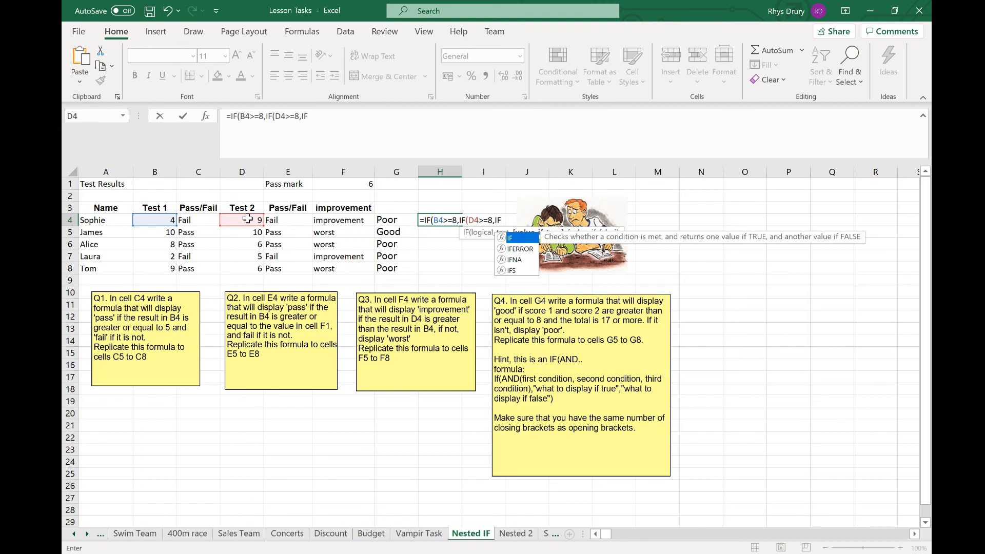
text(()
click(174, 221)
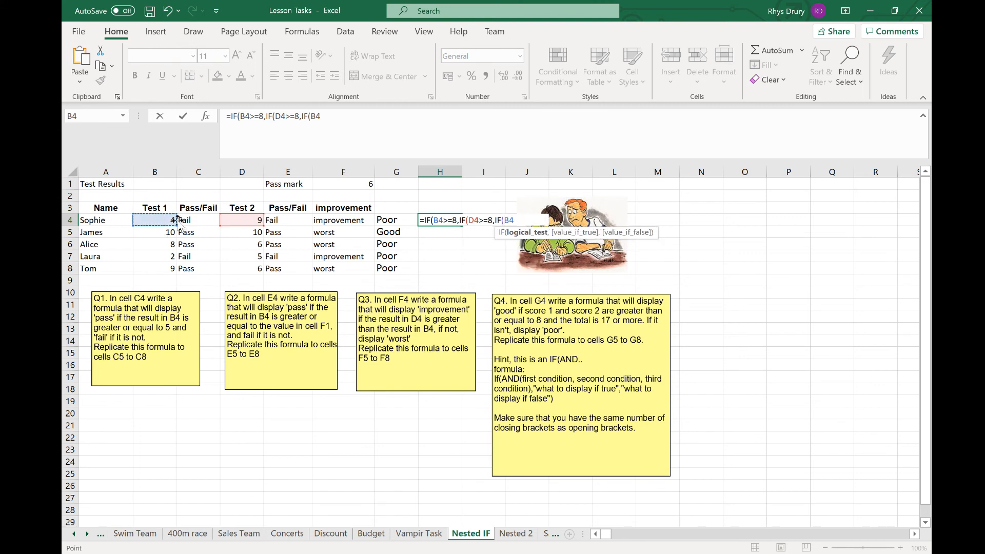
text(+)
click(251, 221)
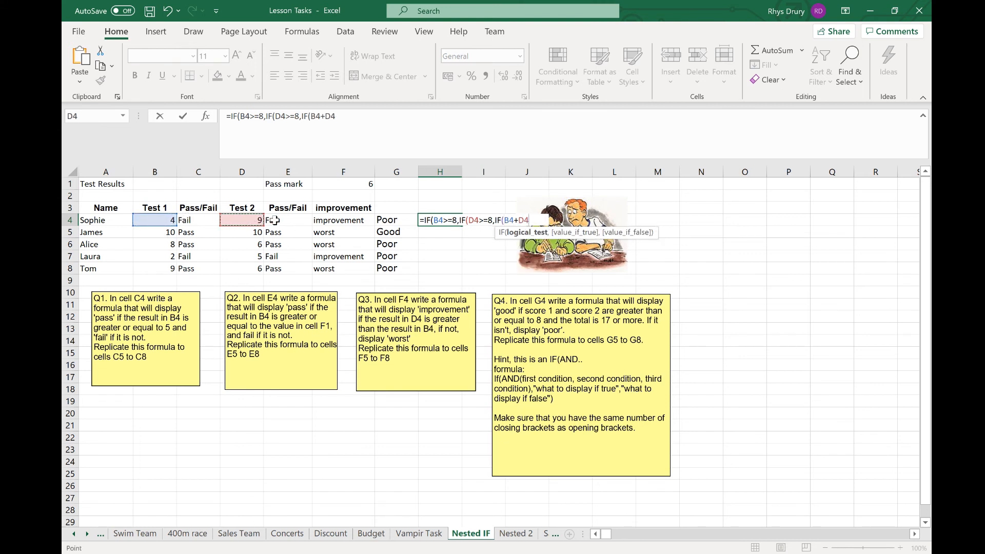
text(>=17,)
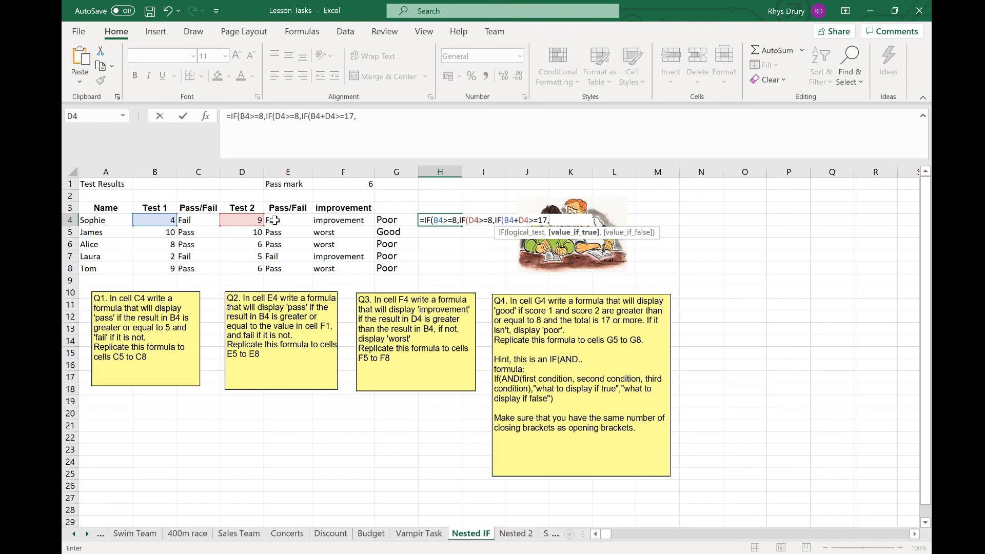
text("Good",)
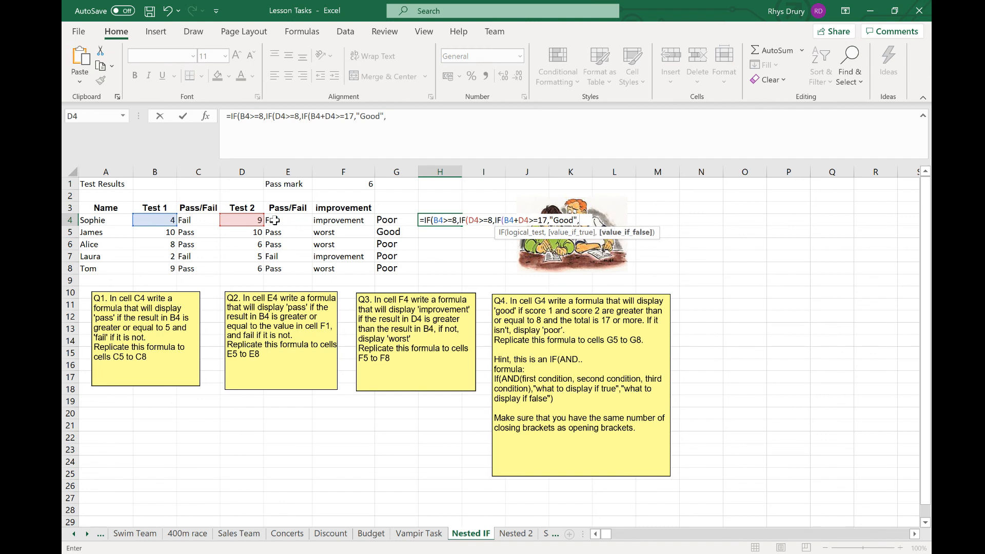
text("Poor",)
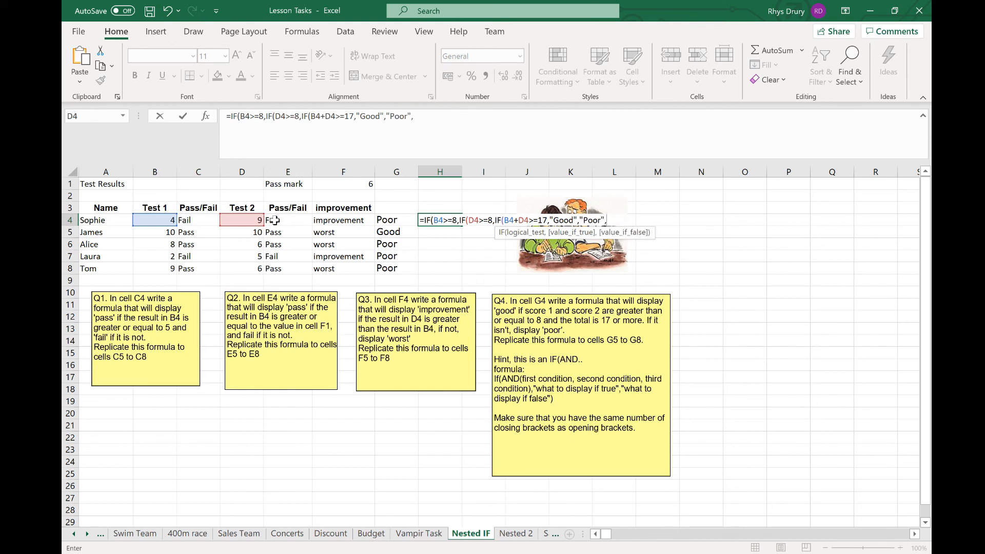
key(BackSpace)
text())
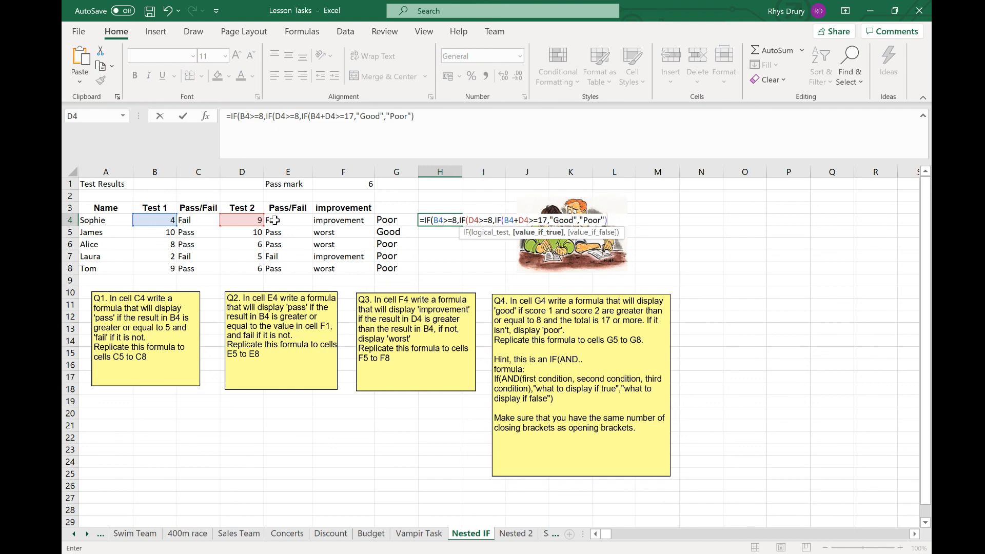
text(,"Poor")
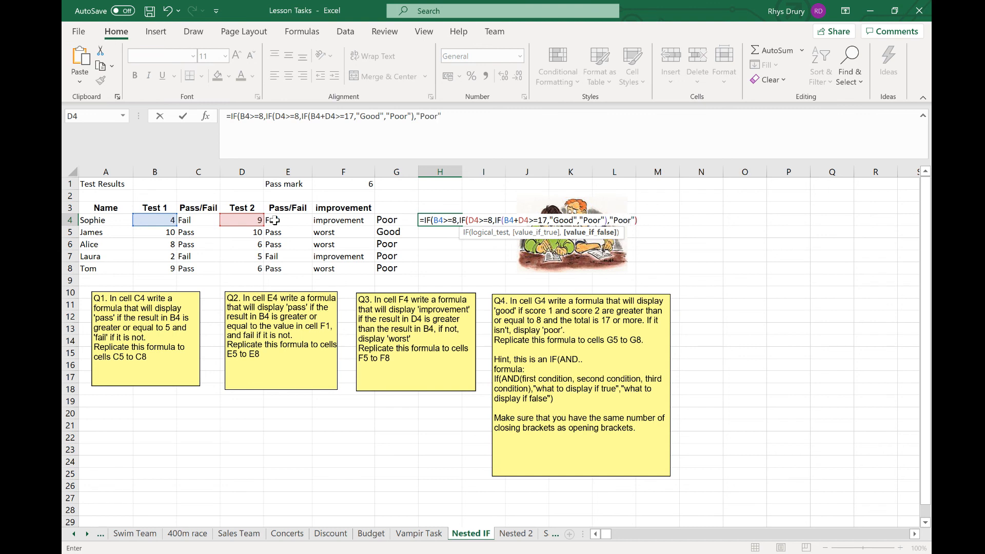
text(),"Poor)
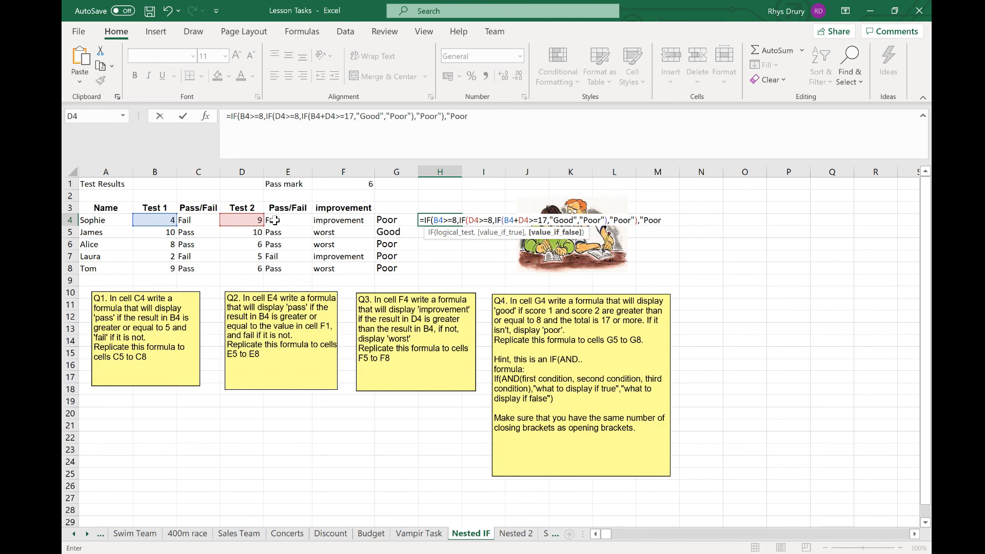
text("))
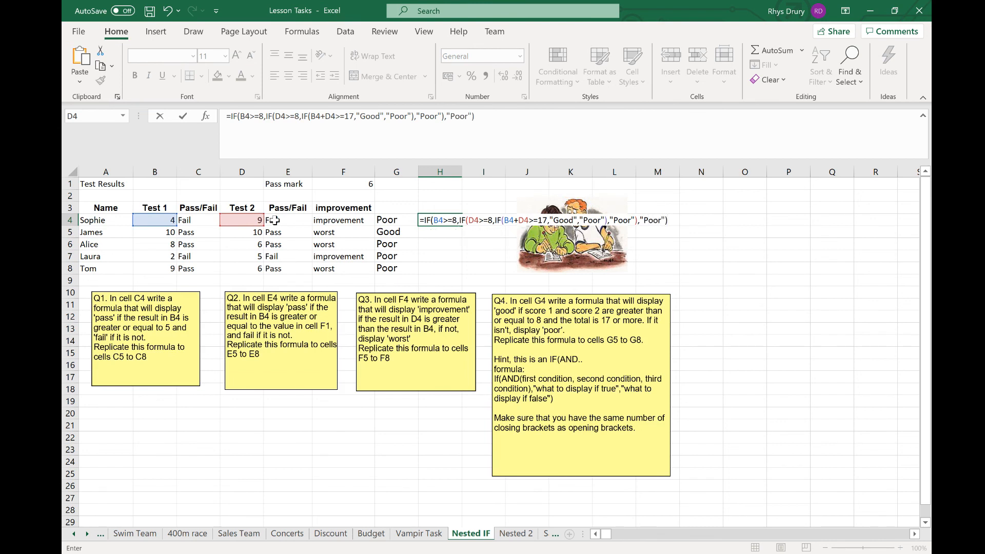
text())
key(Return)
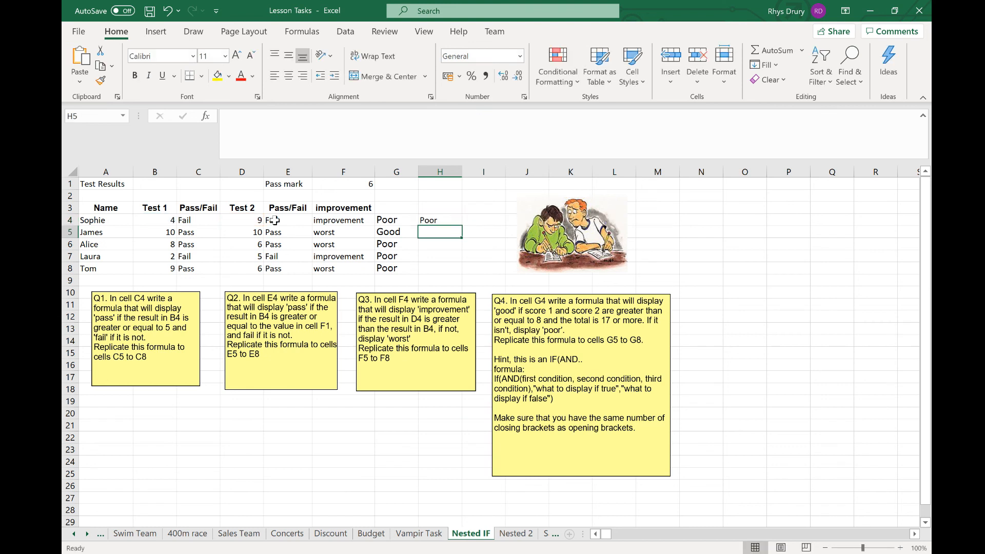
- Fill the H4 formula down to H8 and compare the H4:H8 results with G4:G8
click(454, 222)
drag(464, 226, 454, 272)
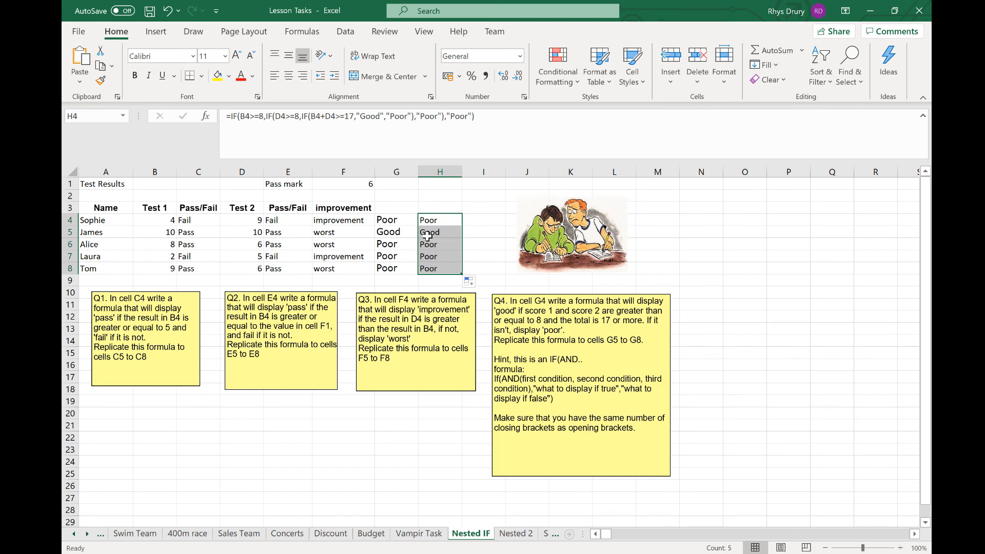
drag(441, 222, 444, 269)
drag(403, 219, 393, 268)
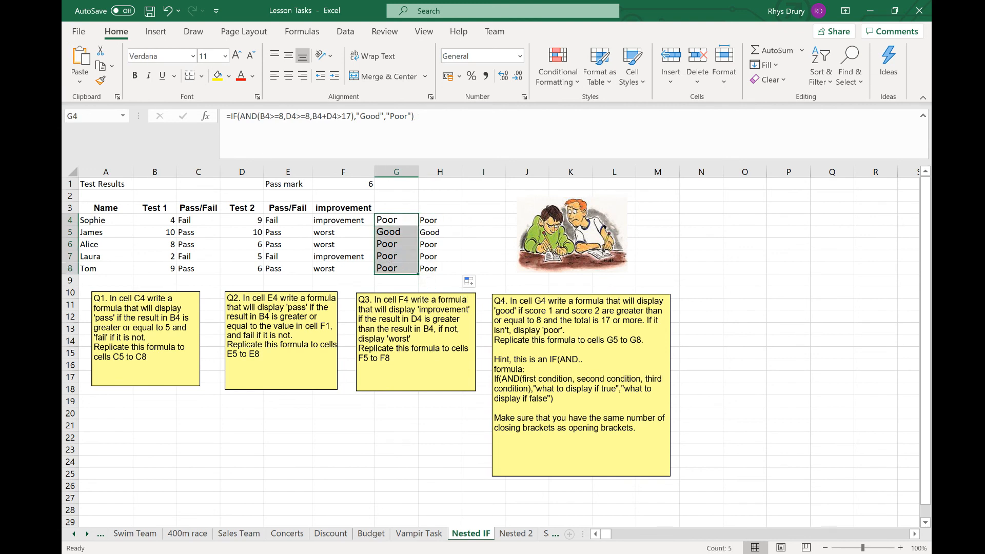